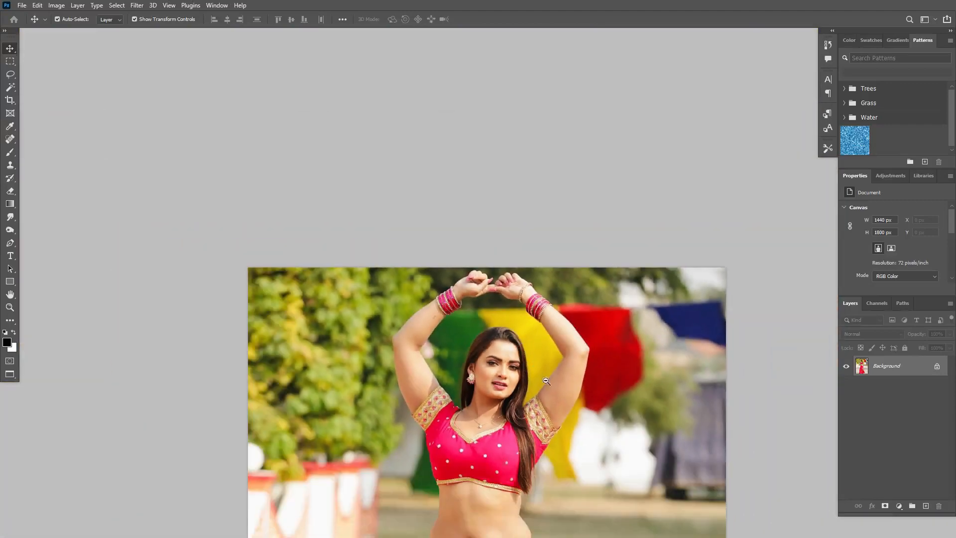
Compare the original photo with the finished forest composite and examine the composite's face, hair and raised hands up close
key(ctrl+0)
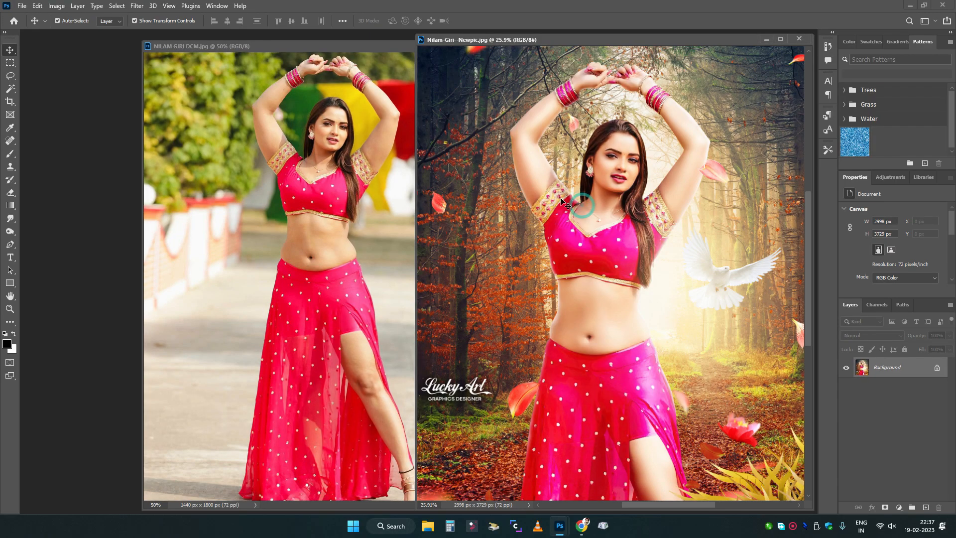
key(f)
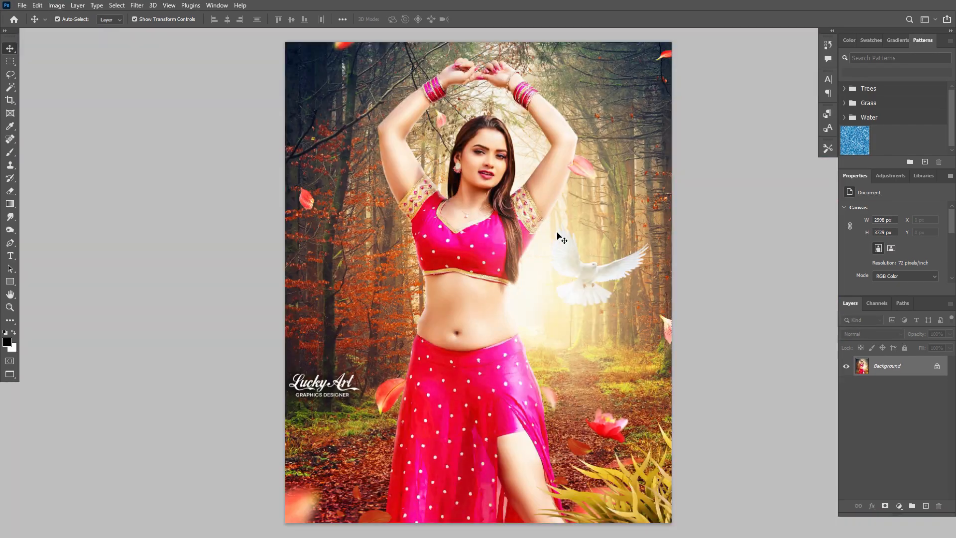
scroll(493, 130, up, 6)
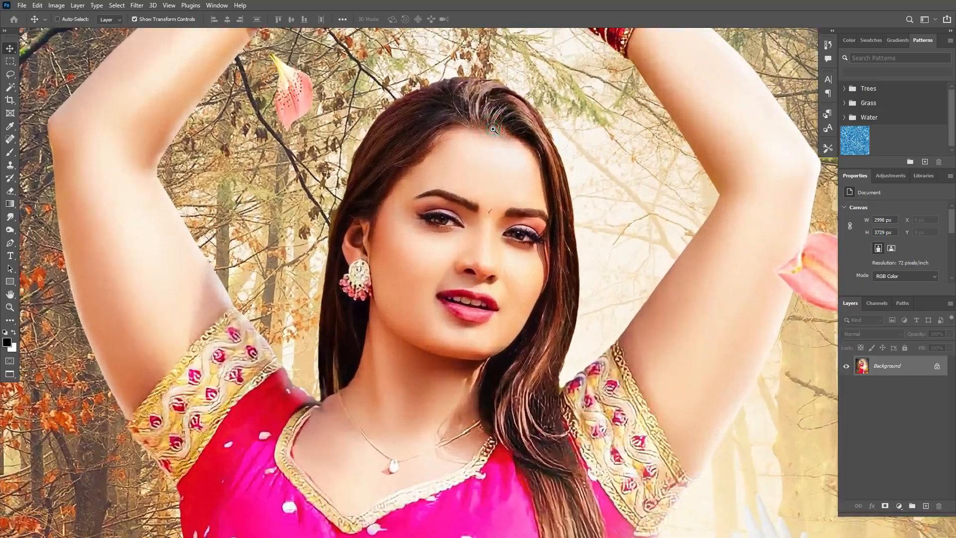
scroll(540, 281, down, 6)
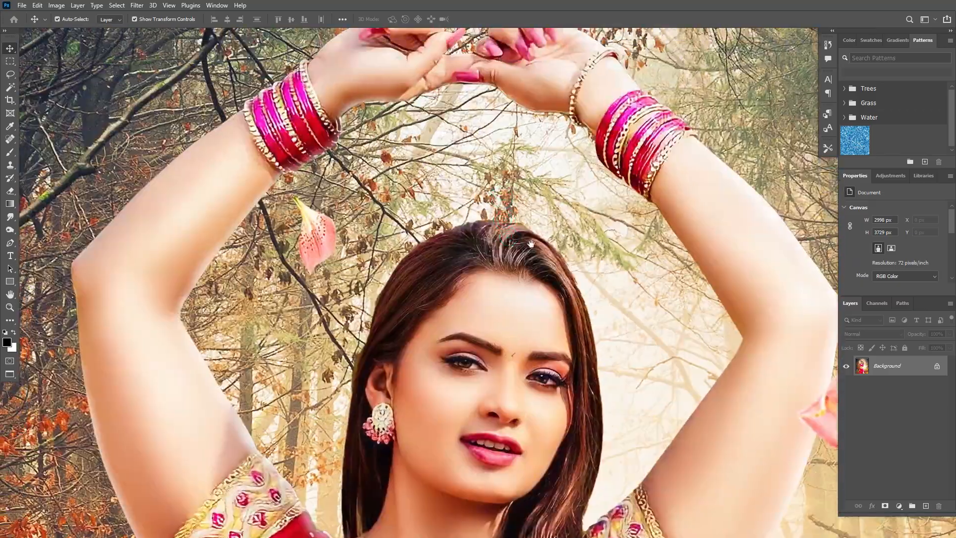
drag(532, 244, 489, 179)
drag(541, 319, 478, 90)
drag(567, 348, 558, 99)
drag(566, 277, 552, 120)
drag(433, 319, 672, 349)
drag(398, 299, 652, 319)
drag(505, 244, 503, 359)
drag(518, 100, 504, 366)
drag(512, 209, 480, 374)
drag(535, 100, 468, 352)
drag(510, 122, 461, 367)
drag(667, 274, 458, 358)
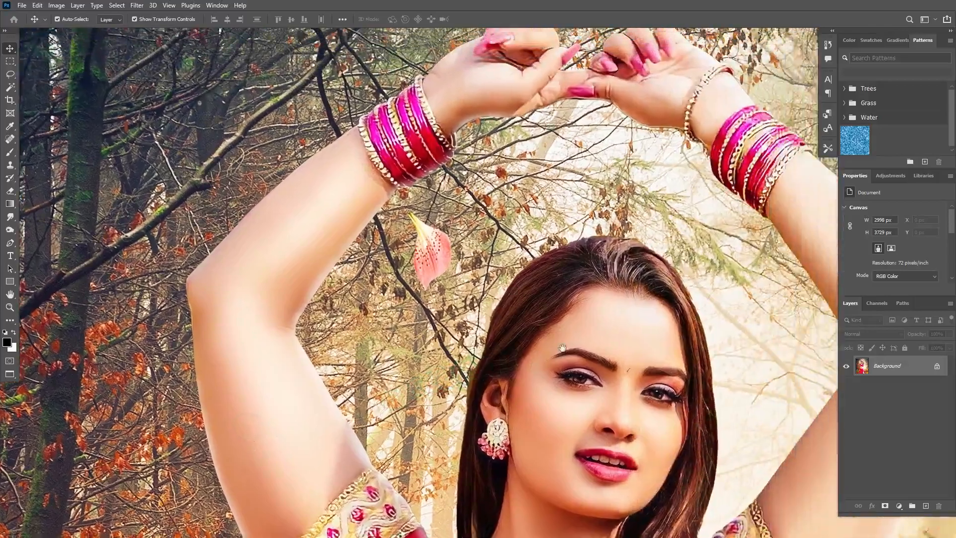
Examine the finished composite's arms, flying petals and dove, and how the figure sits in the whole picture
drag(749, 271, 446, 411)
drag(575, 426, 461, 365)
drag(461, 482, 493, 352)
key(ctrl+plus)
drag(619, 277, 506, 358)
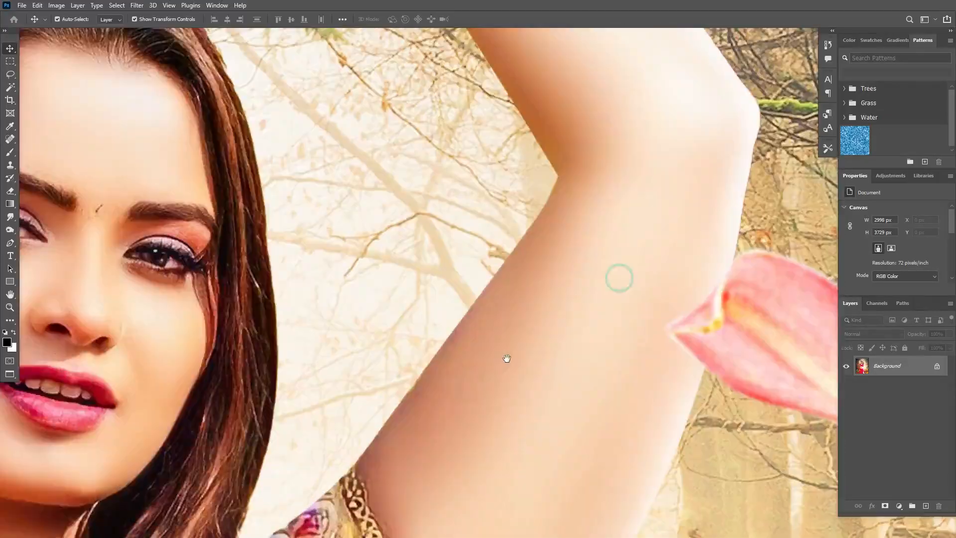
drag(442, 357, 643, 342)
scroll(559, 326, down, 6)
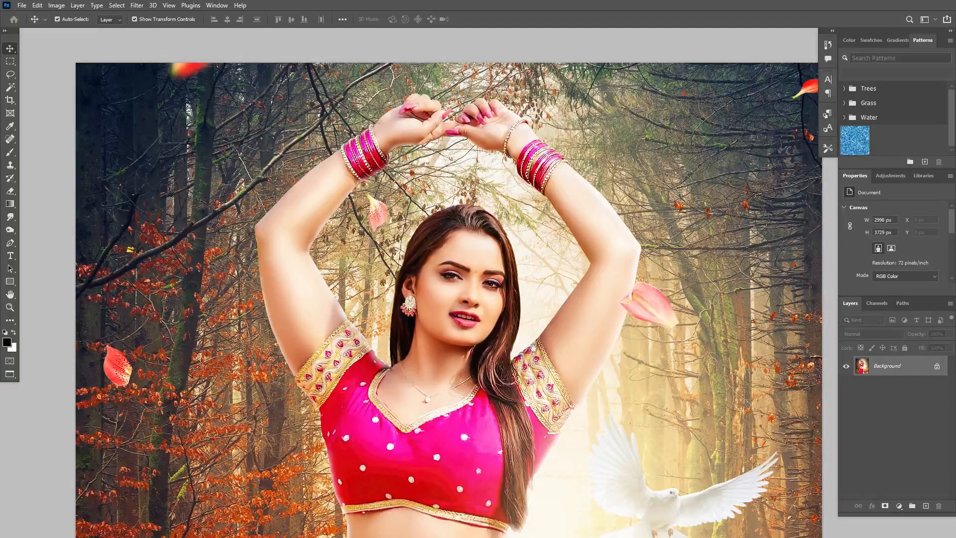
scroll(527, 367, down, 5)
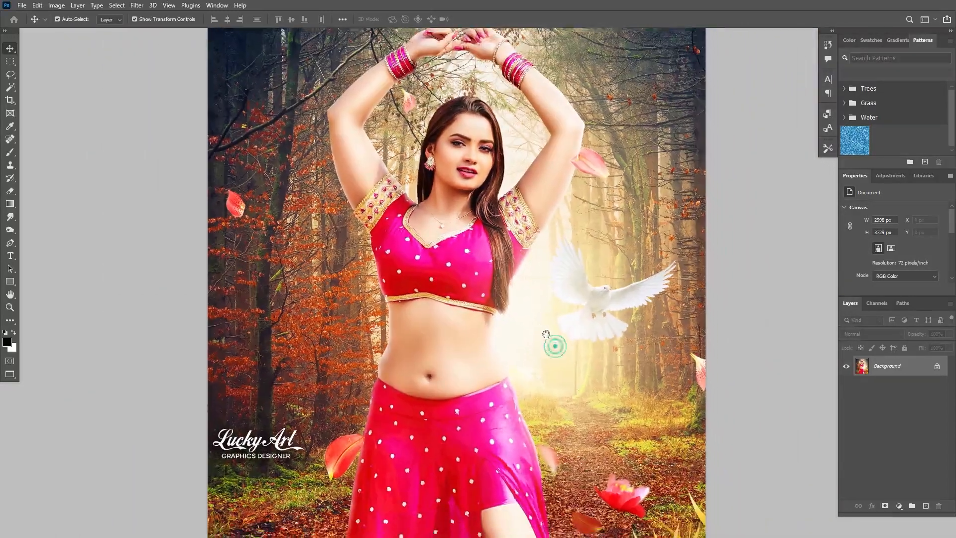
scroll(547, 333, down, 3)
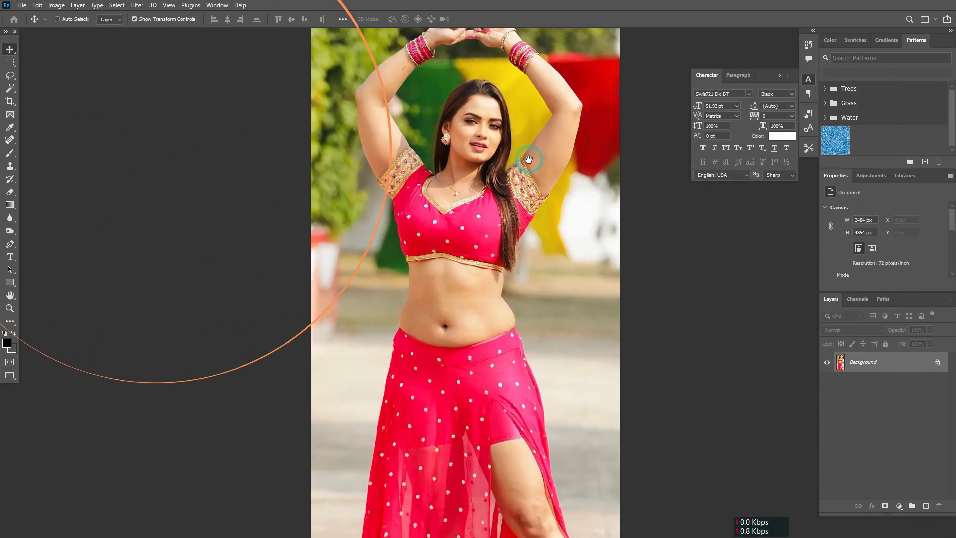
Show the retouched Layer 1 copy above the original photo and review the retouched skin, hair and dress
drag(529, 160, 528, 173)
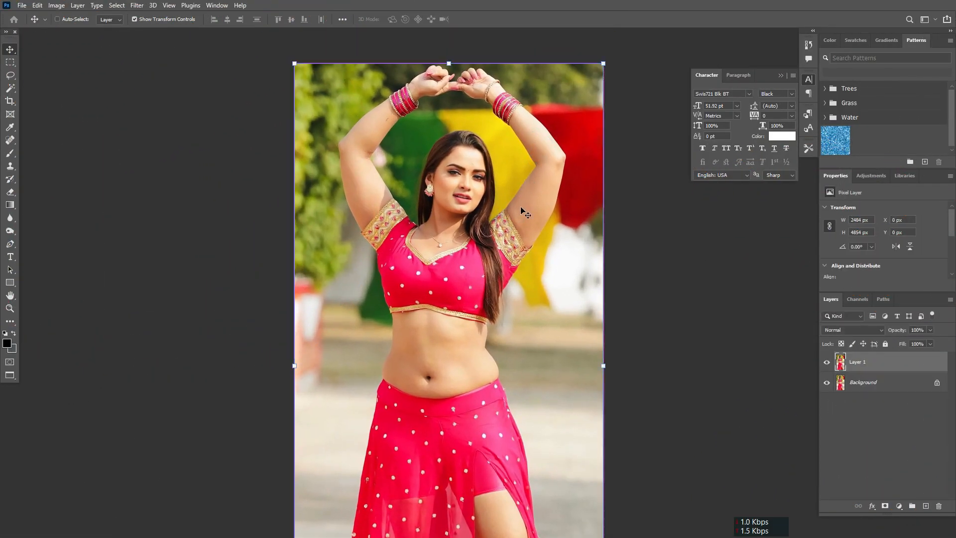
click(512, 81)
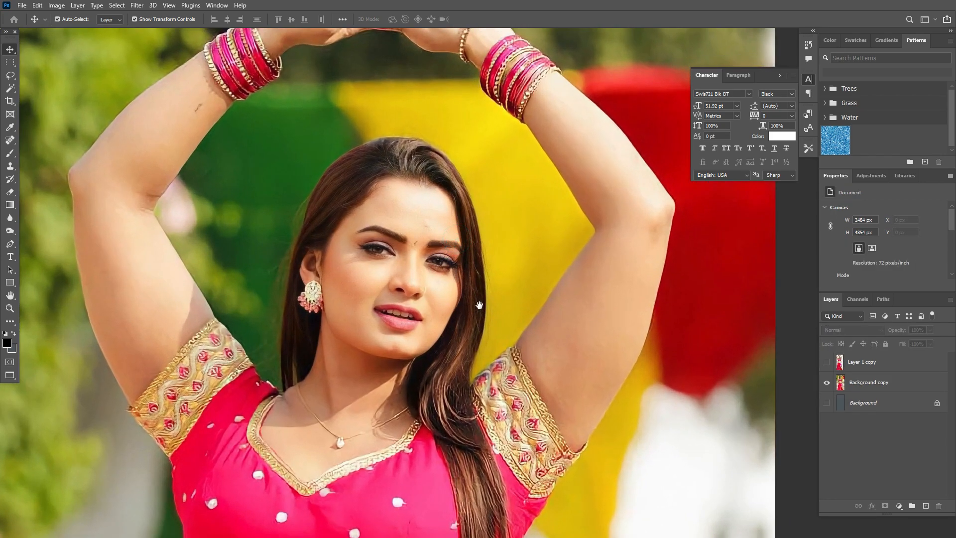
drag(479, 305, 478, 343)
click(827, 362)
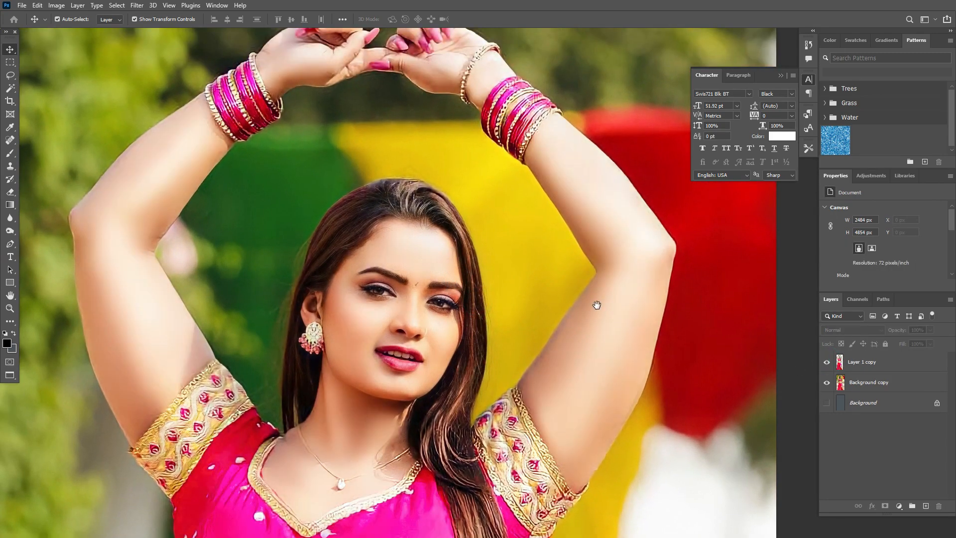
scroll(597, 305, down, 3)
drag(652, 391, 563, 242)
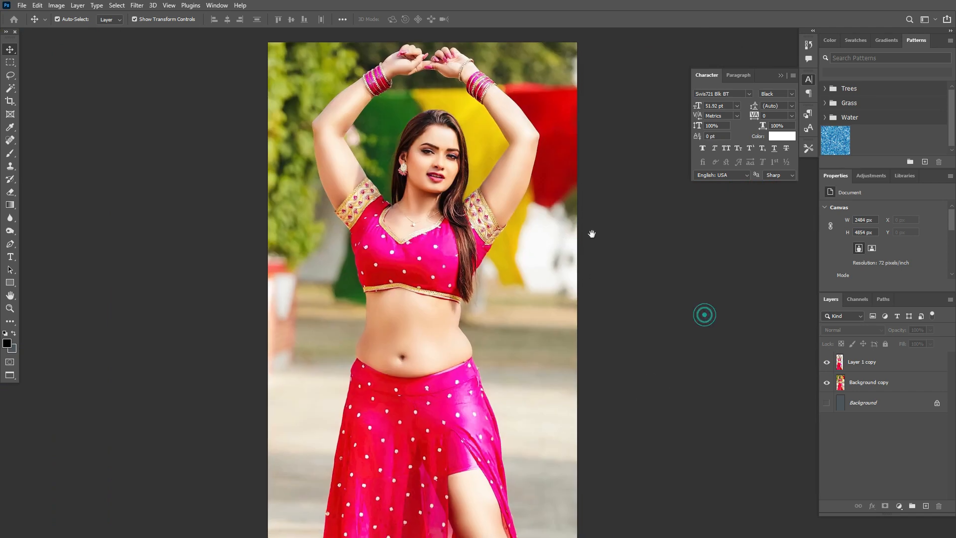
scroll(598, 268, down, 1)
drag(608, 301, 552, 284)
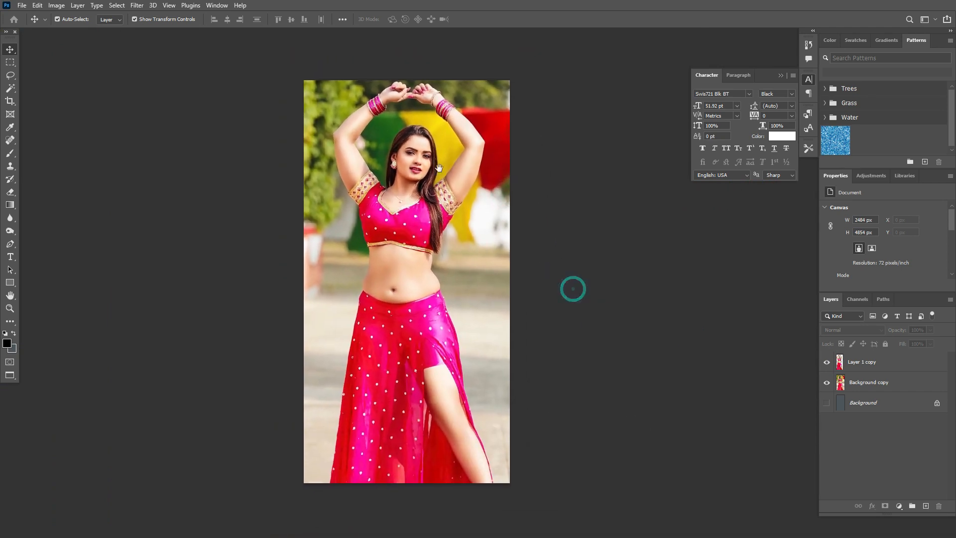
click(431, 139)
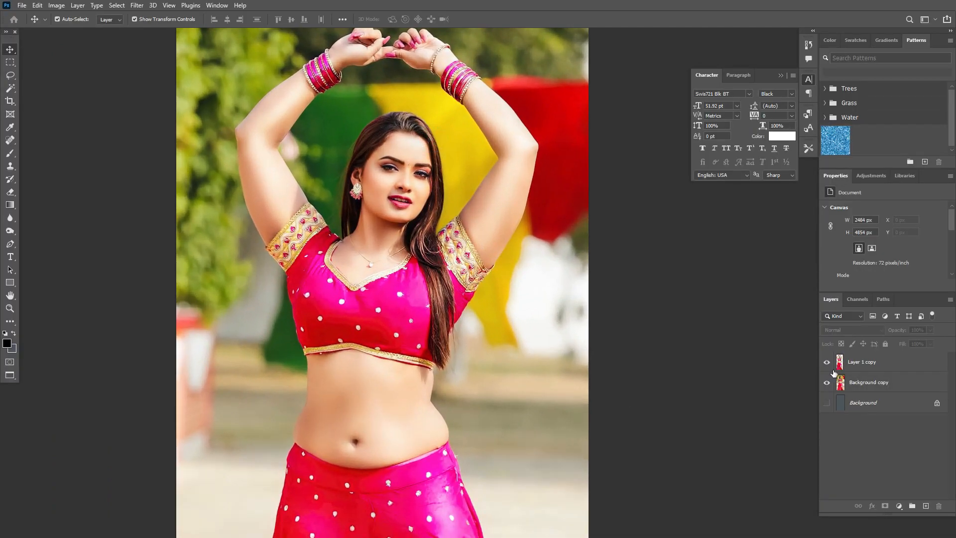
Hide the Background copy layer to isolate the cut-out woman, and check the edges around her hair and arms
click(829, 362)
click(826, 382)
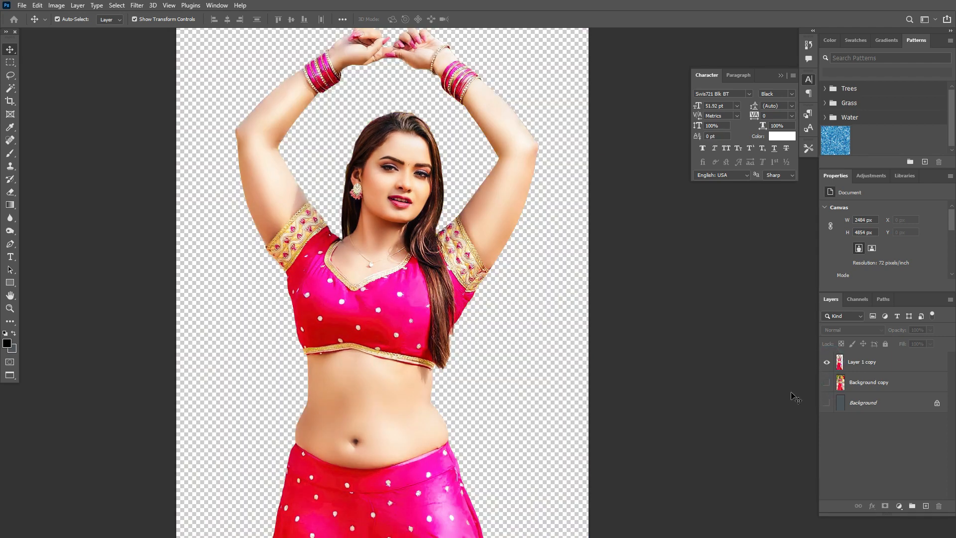
alt+click(487, 188)
drag(647, 333, 619, 300)
ctrl+click(437, 139)
ctrl+click(437, 139)
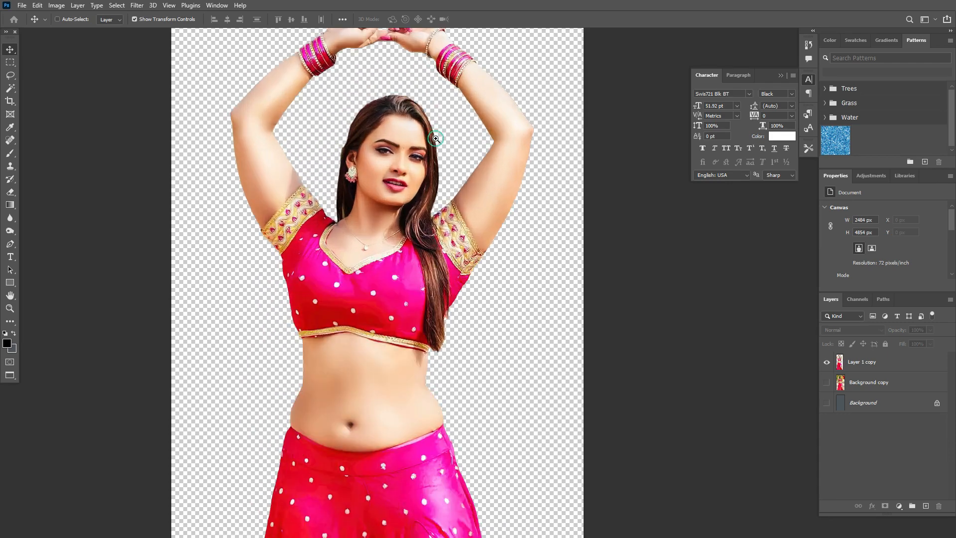
ctrl+click(436, 139)
drag(482, 194, 498, 277)
ctrl+click(412, 229)
ctrl+click(413, 229)
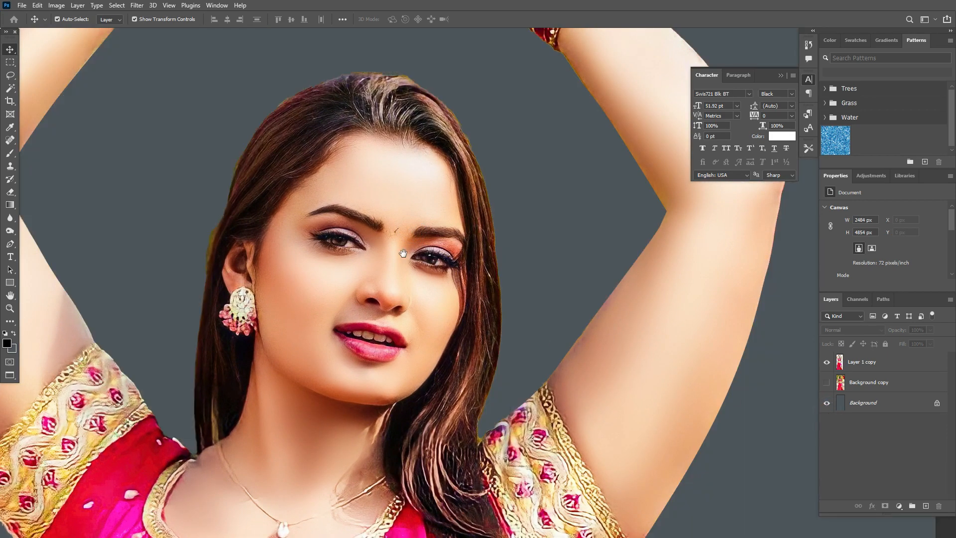
Copy the cut-out woman into the blank grey 2998 x 3729 px document and place her near the canvas centre
alt+click(400, 248)
drag(405, 255, 435, 361)
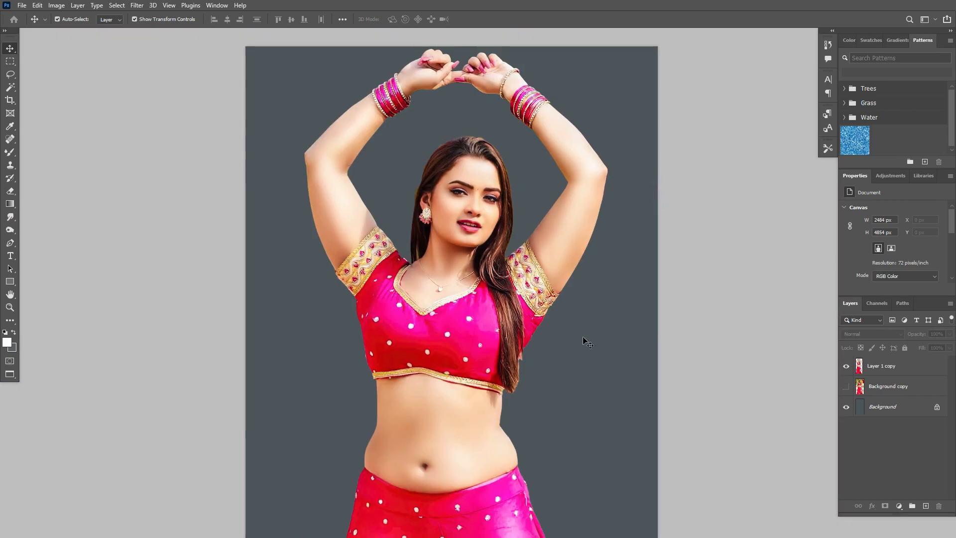
alt+click(523, 256)
drag(498, 414, 459, 315)
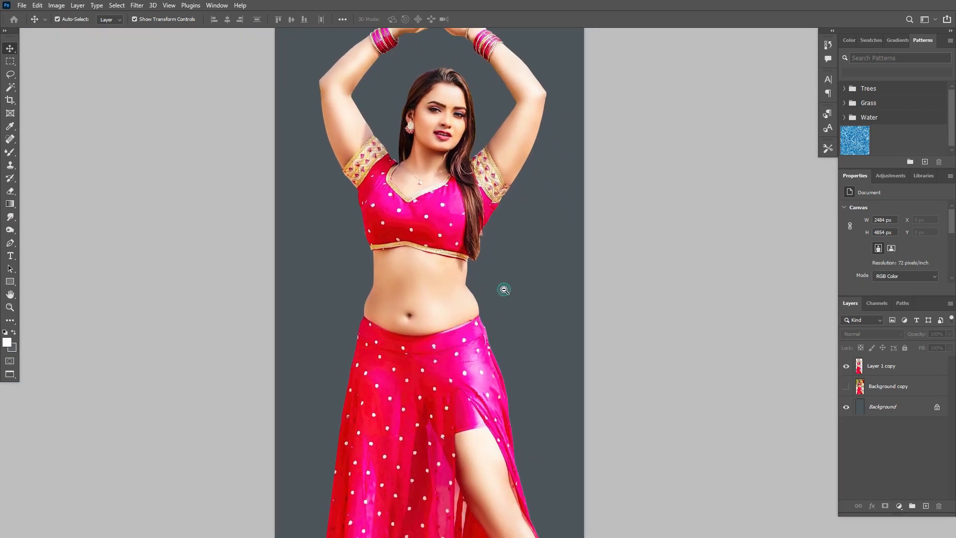
alt+click(576, 322)
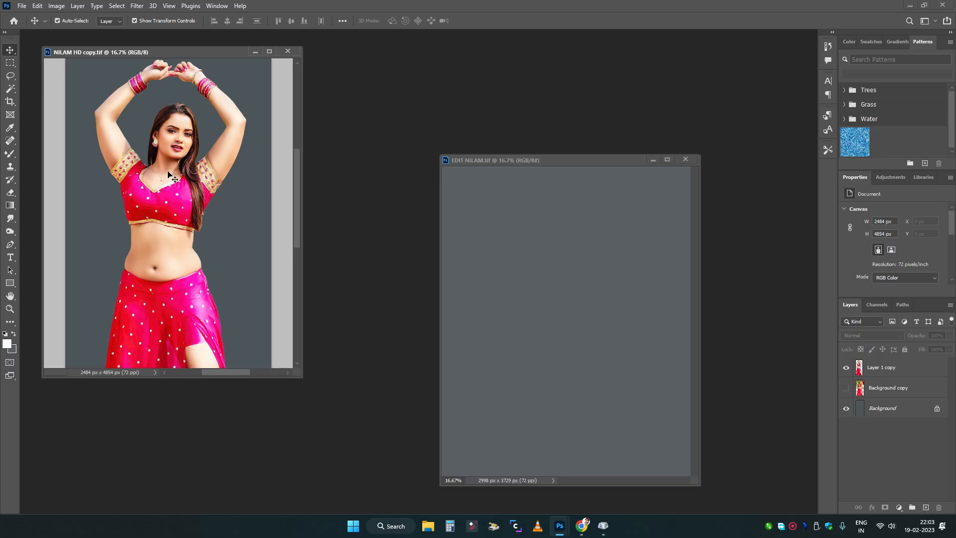
drag(169, 176, 573, 324)
key(f)
drag(496, 274, 478, 265)
scroll(531, 291, down, 1)
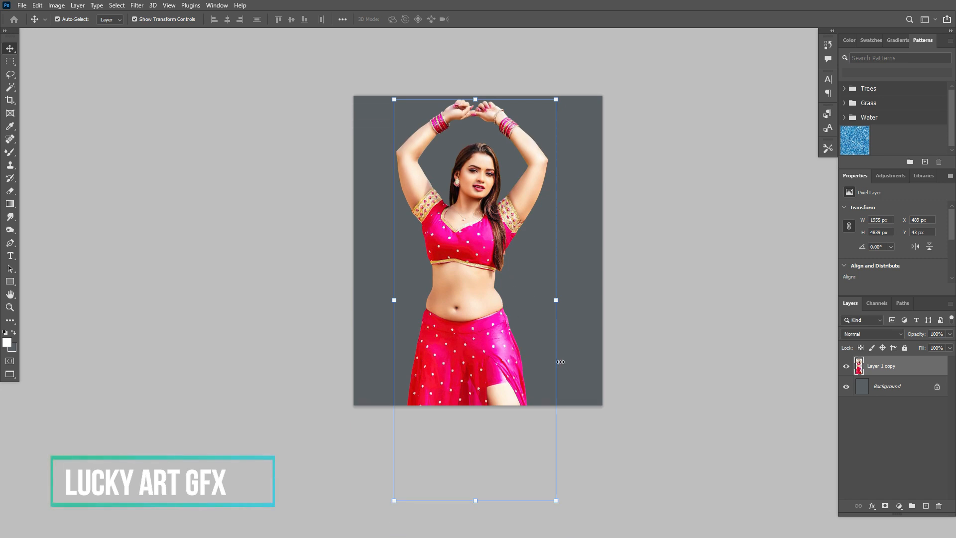
Hide the upper copy of the woman layer as a backup and scale the other copy down to fit the canvas
click(846, 366)
click(434, 358)
scroll(448, 388, down, 1)
drag(475, 477, 480, 411)
drag(474, 307, 480, 307)
key(Return)
click(638, 181)
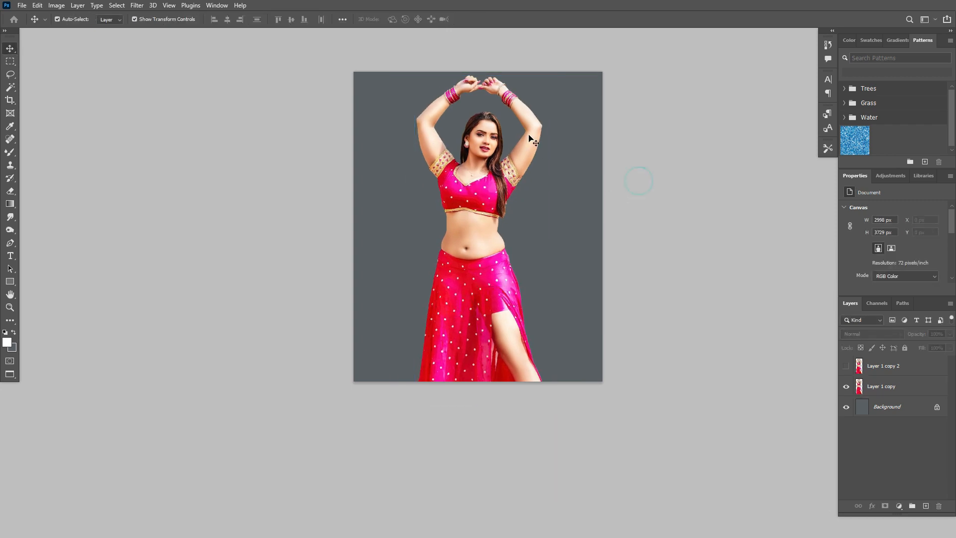
Enlarge the visible woman layer to 102.85% so her legs run past the canvas's lower edge
scroll(526, 137, up, 2)
scroll(466, 152, up, 1)
click(472, 220)
scroll(488, 249, down, 2)
key(ctrl+t)
drag(468, 513, 470, 479)
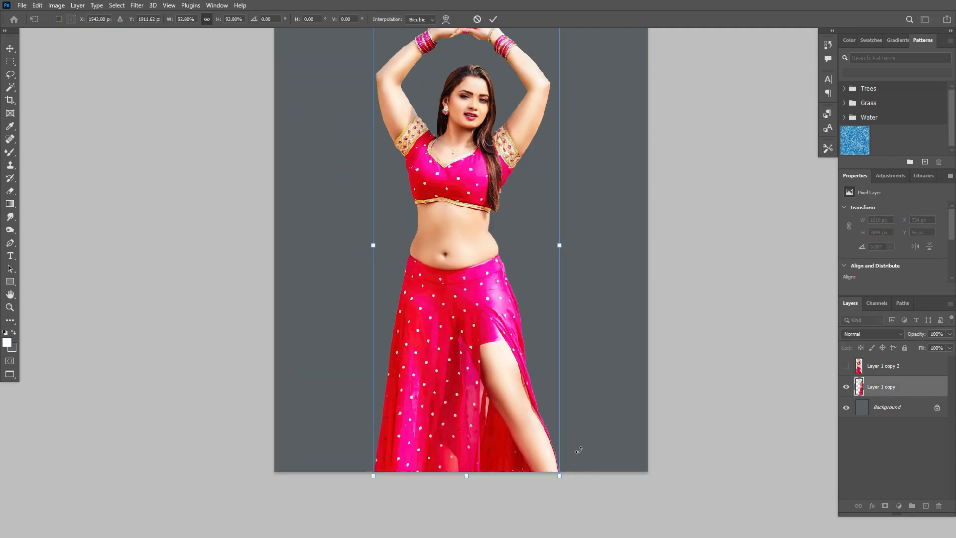
key(Escape)
mouse_move(566, 512)
mouse_down()
mouse_move(585, 516)
mouse_move(567, 497)
mouse_up()
scroll(582, 448, up, 2)
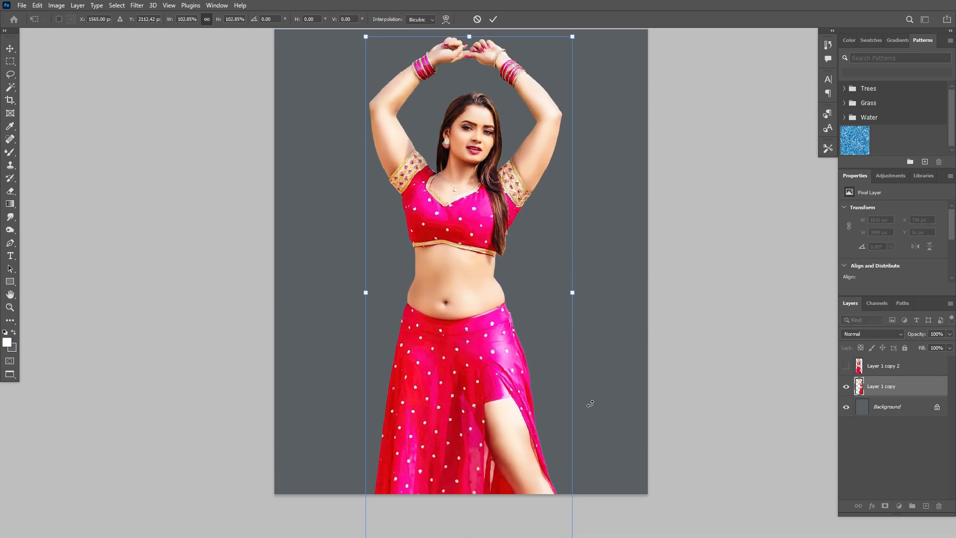
key(Return)
click(698, 293)
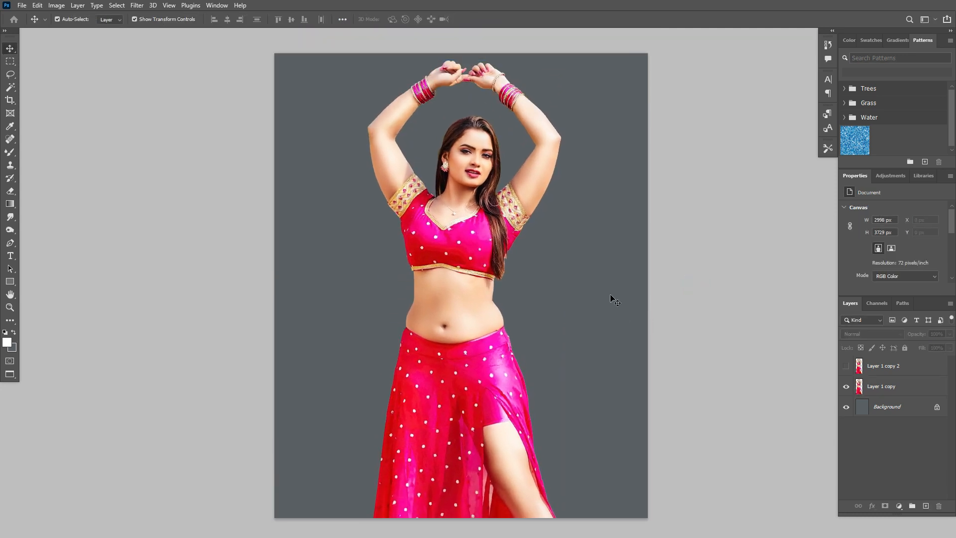
Open the forest background picture EDT WALLPAPER.jpg
scroll(593, 255, down, 1)
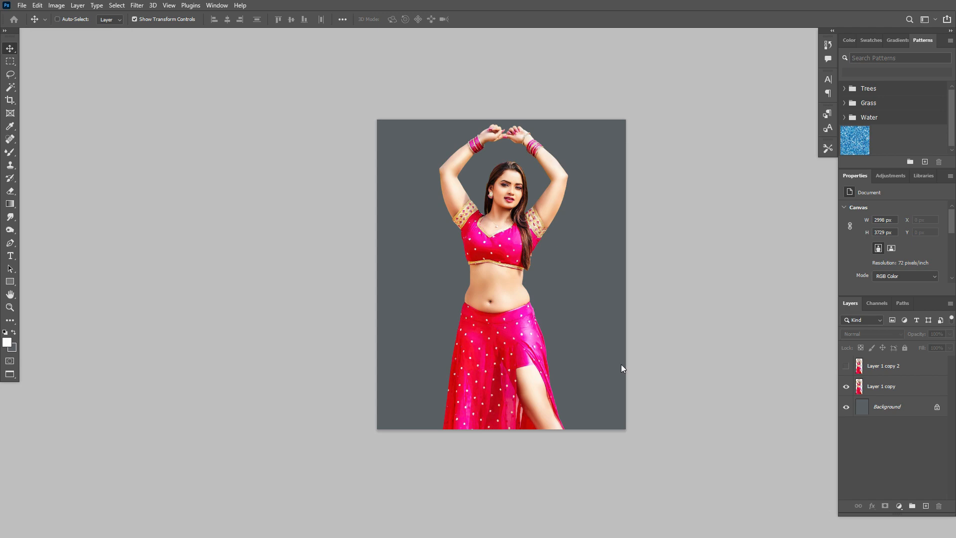
key(ctrl+o)
click(53, 104)
click(50, 93)
double_click(211, 100)
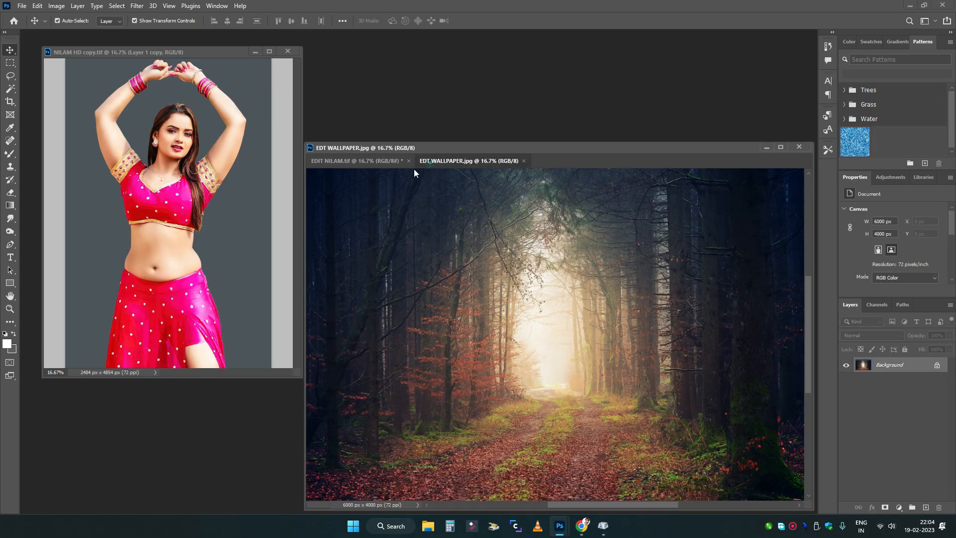
Copy the forest picture into the composite document as a new layer and close the two source documents
drag(429, 165, 215, 215)
drag(348, 268, 698, 276)
drag(592, 315, 490, 284)
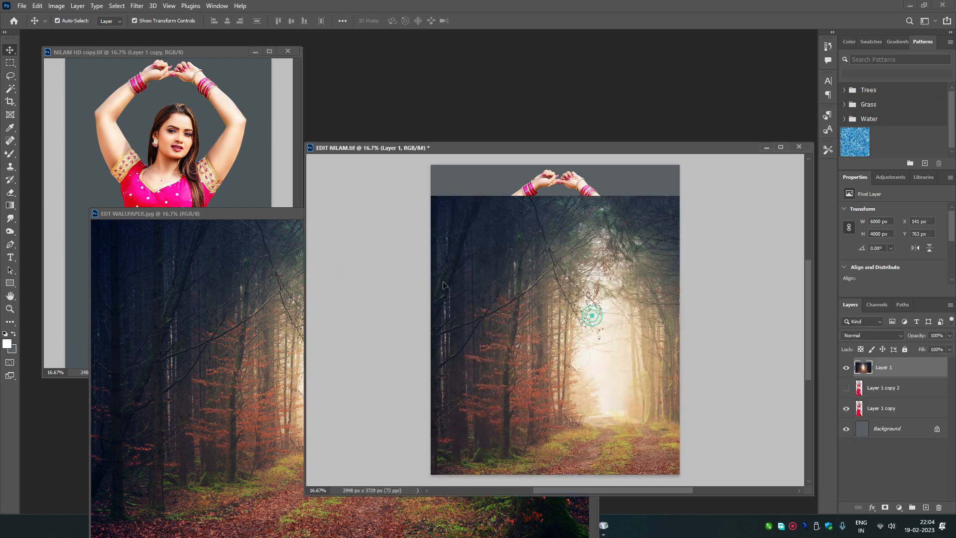
click(239, 269)
click(593, 214)
click(234, 118)
click(294, 53)
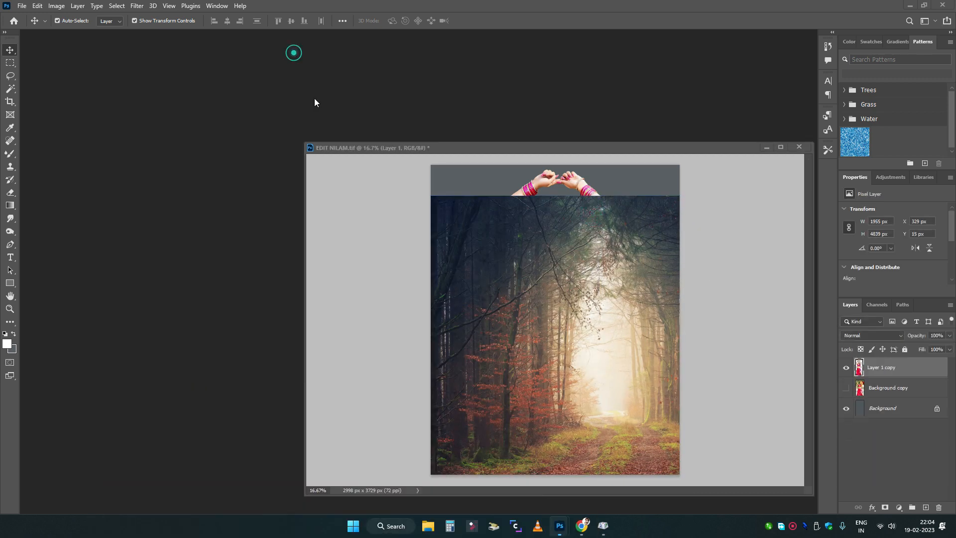
Scale the forest layer to 94.90% so it fills the canvas and send it behind the woman layers
key(f)
drag(428, 208, 468, 255)
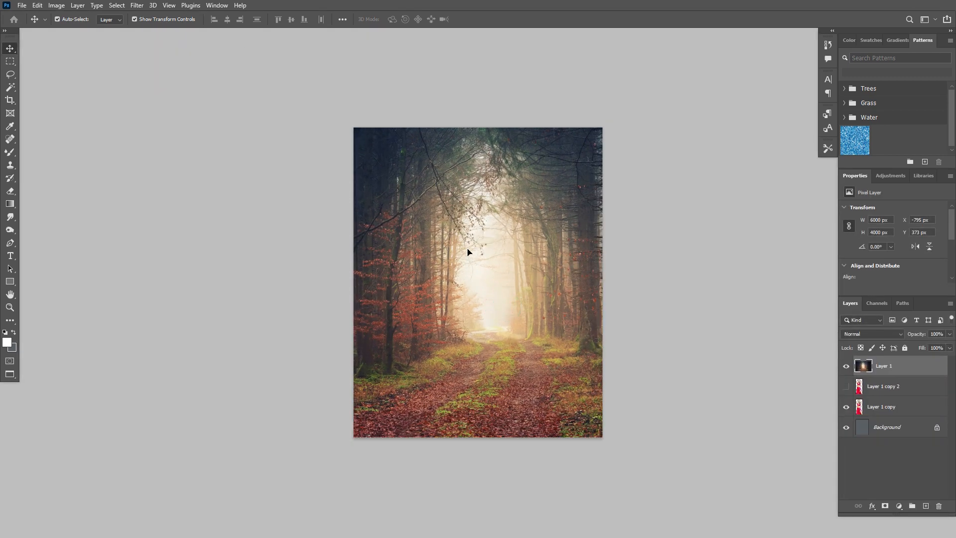
drag(497, 112, 497, 124)
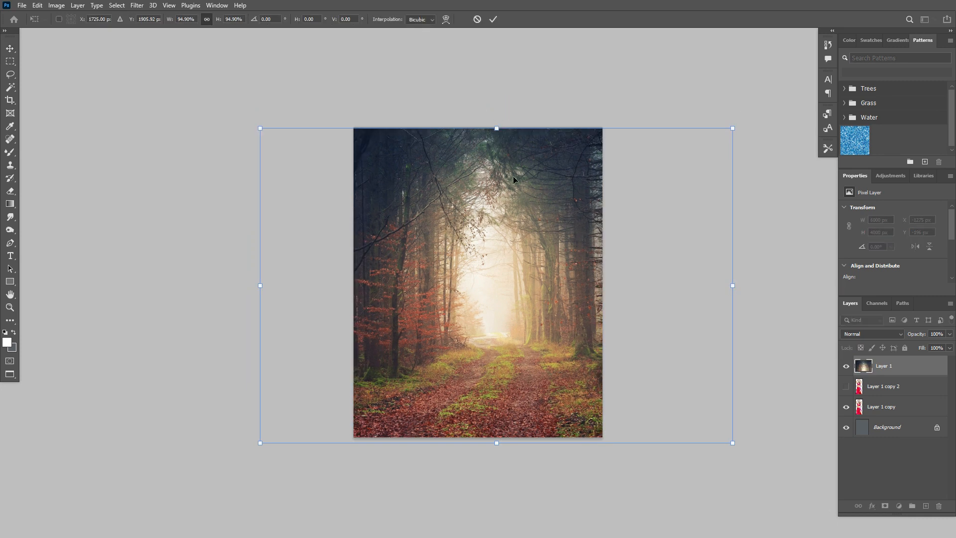
drag(519, 223, 516, 219)
key(Return)
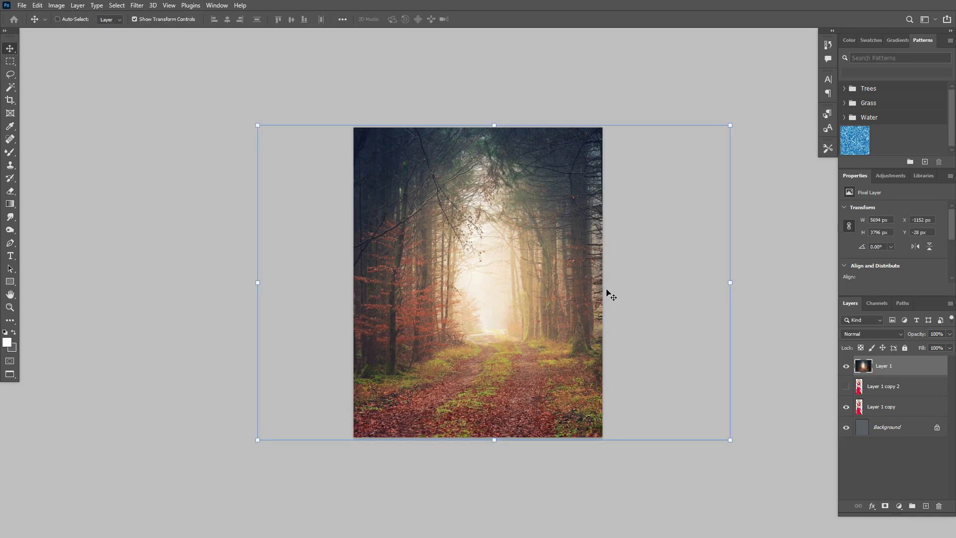
key(ctrl+bracketleft)
key(ctrl+bracketleft)
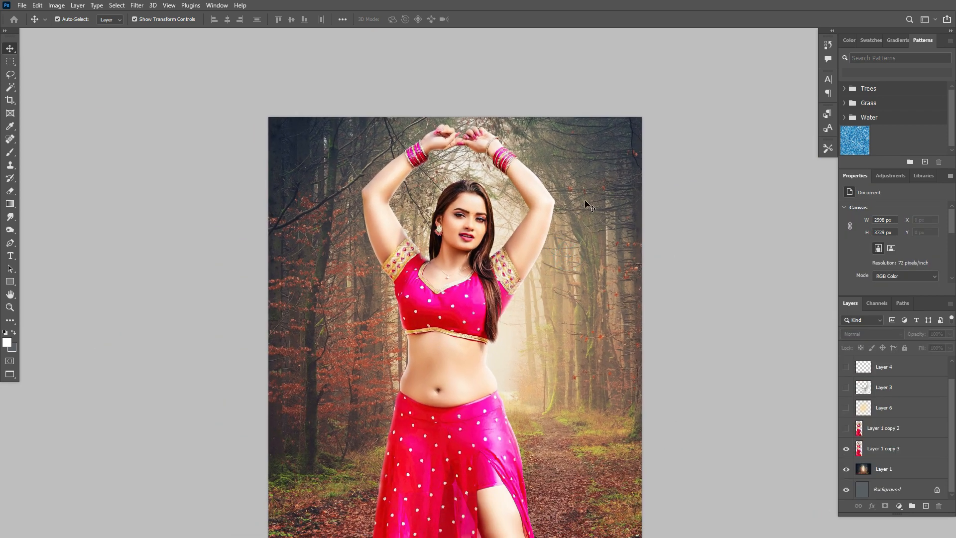
Merge the forest layer with the Background layer
click(878, 474)
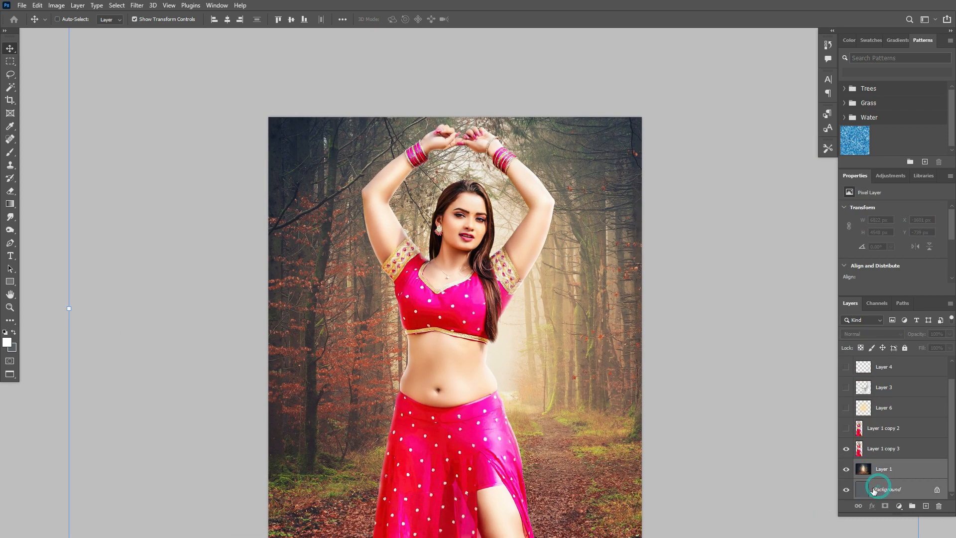
key(ctrl+e)
drag(641, 366, 603, 289)
Apply the Camera Raw Filter to the forest background with contrast +41, shadows +19 and blacks -26
click(138, 5)
click(160, 94)
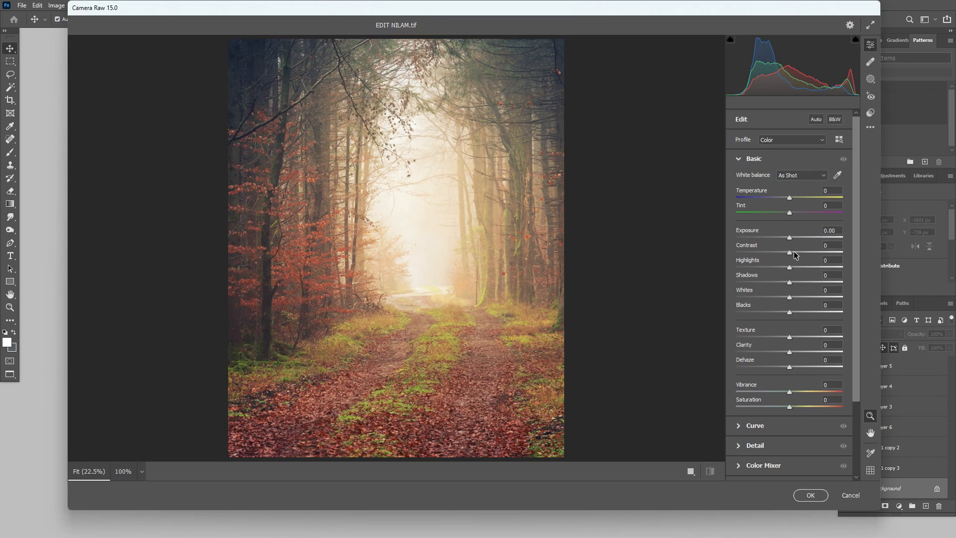
double_click(828, 244)
text(0)
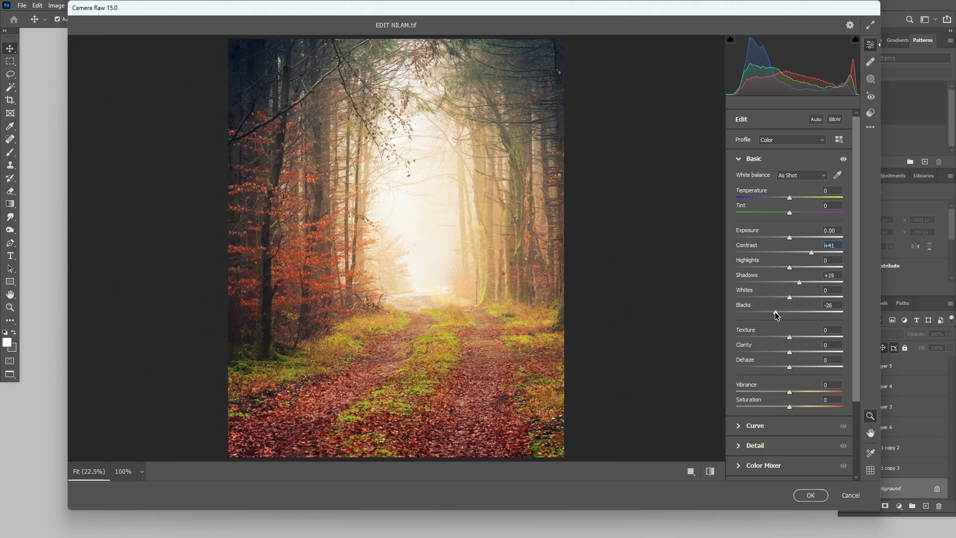
Raise the forest's colour-mixer saturation to +60 for reds and +16 for oranges, and apply the filter
scroll(775, 387, down, 3)
click(745, 373)
mouse_move(790, 289)
mouse_down()
mouse_move(775, 293)
mouse_move(805, 294)
mouse_move(782, 291)
mouse_move(774, 305)
mouse_move(789, 306)
mouse_up()
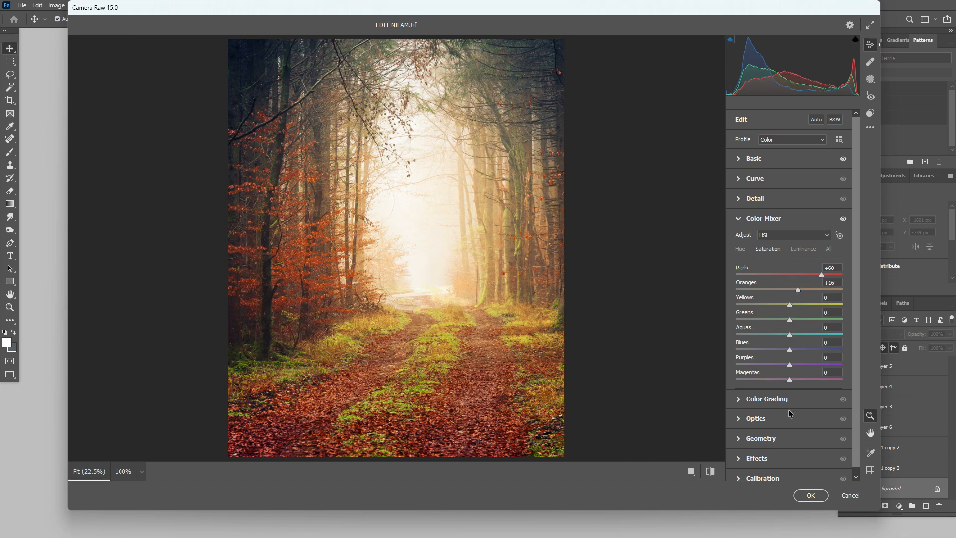
click(810, 494)
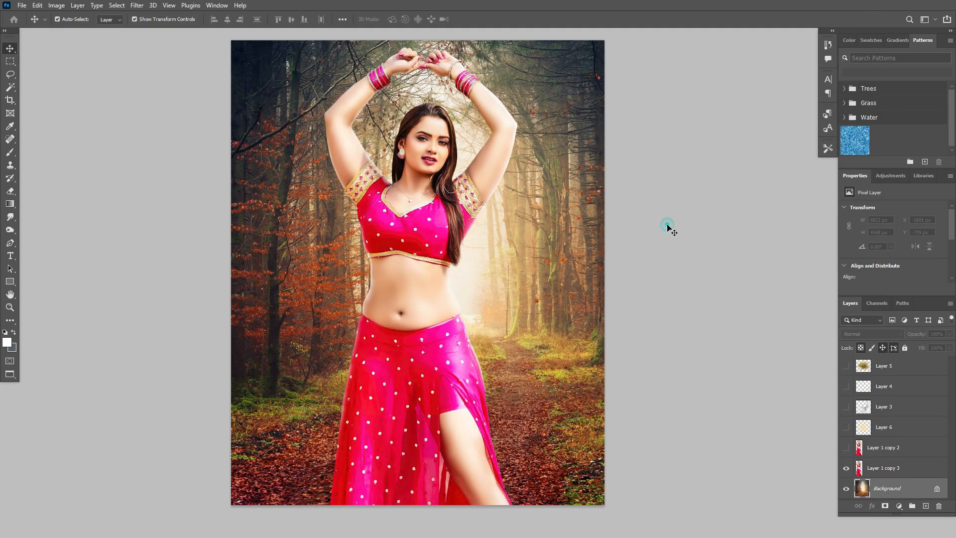
Apply Hue/Saturation to the forest background with saturation raised to about +13
alt+click(489, 169)
alt+click(488, 168)
ctrl+click(481, 121)
ctrl+click(482, 120)
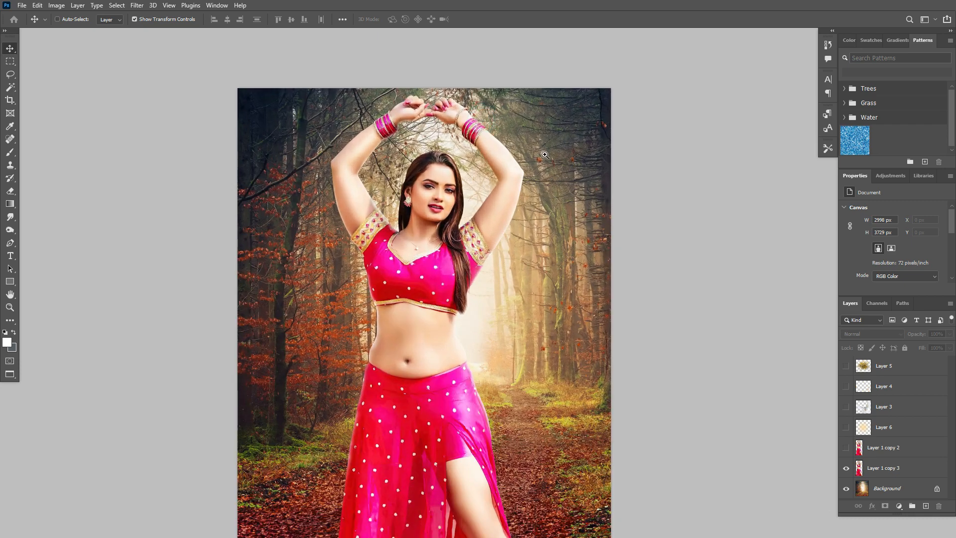
drag(573, 192, 552, 183)
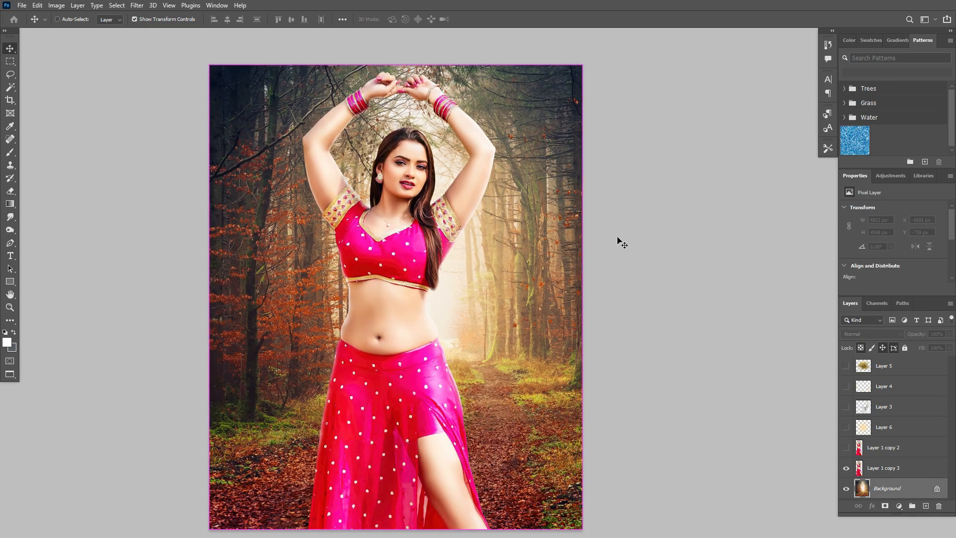
key(ctrl+u)
drag(779, 258, 786, 258)
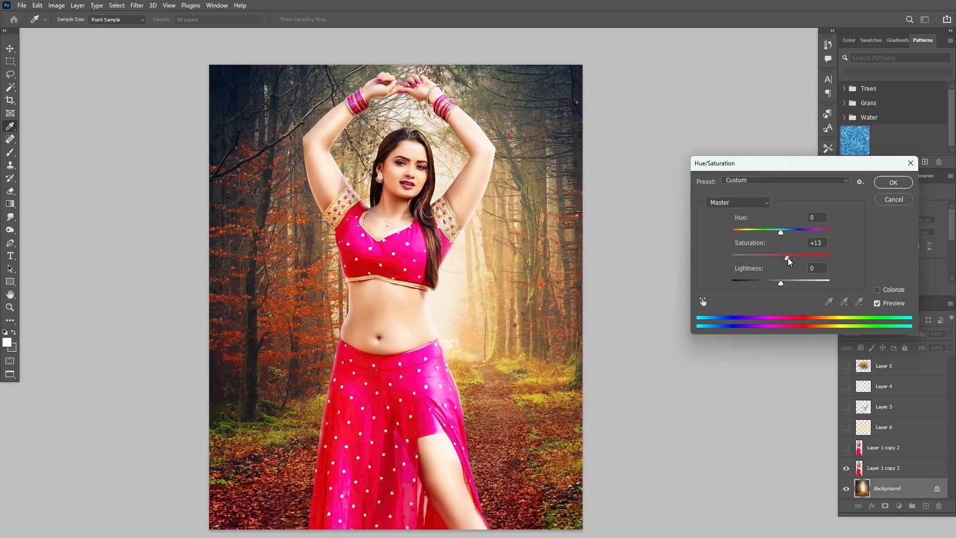
drag(788, 258, 789, 259)
key(Return)
Nudge the woman layer 30 px to the left
click(702, 229)
alt+click(451, 246)
drag(451, 246, 451, 218)
click(422, 217)
key(shift+Left)
key(shift+Left)
key(shift+Left)
click(607, 236)
Select the forest background and apply a Curves adjustment to it
click(429, 219)
click(567, 219)
ctrl+click(422, 109)
ctrl+click(356, 175)
key(ctrl+0)
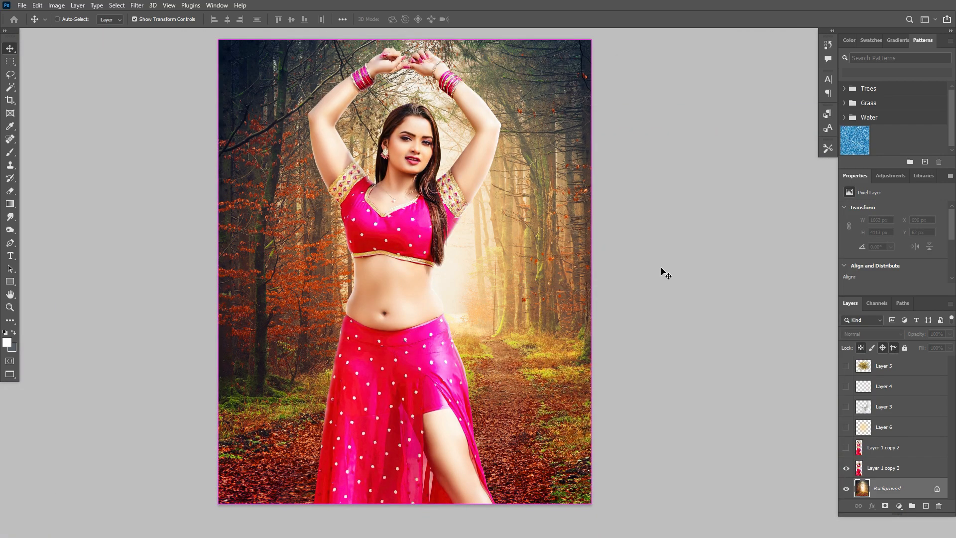
key(ctrl+m)
key(Return)
click(688, 227)
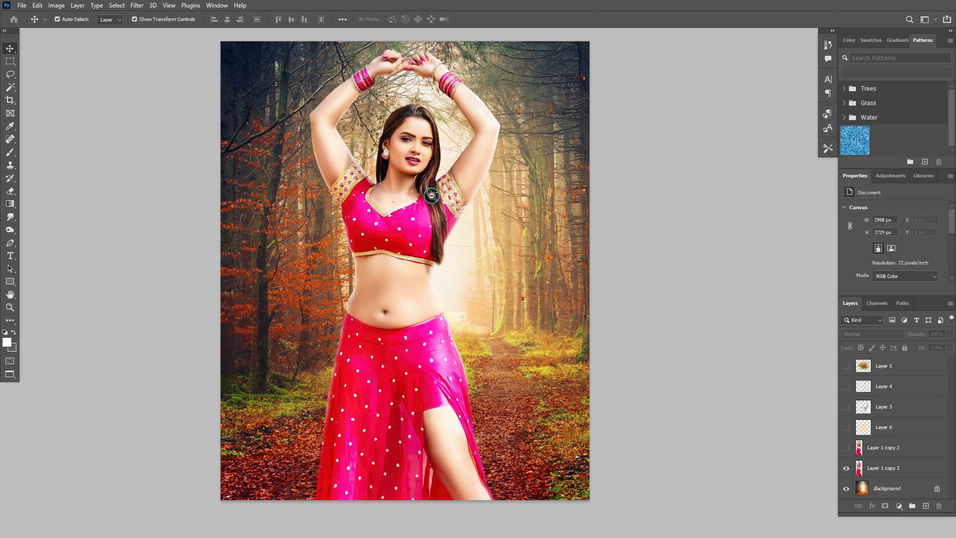
Show the yellow-green plant on Layer 5, resize it and place it in the canvas's lower-right corner
alt+click(423, 211)
ctrl+click(425, 209)
ctrl+click(424, 223)
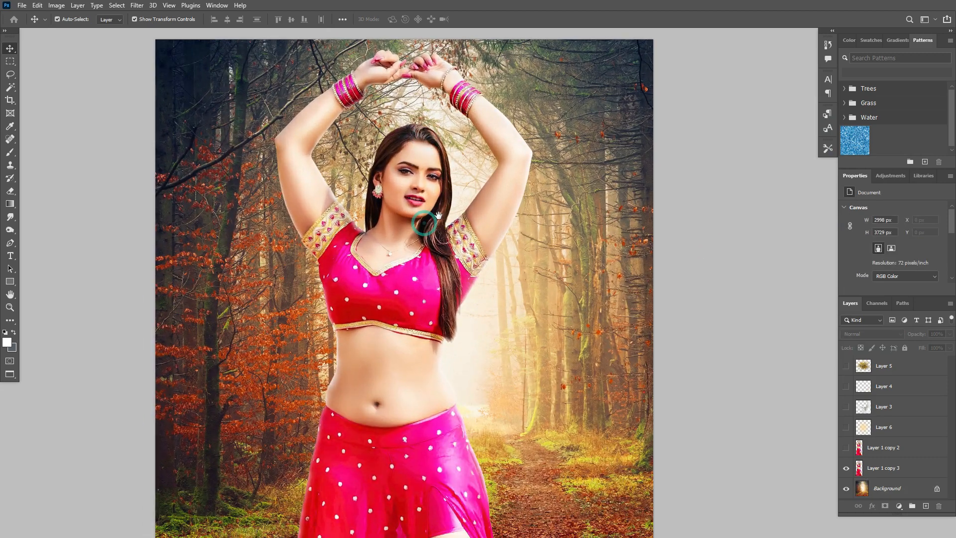
click(848, 366)
drag(663, 530, 661, 410)
click(612, 493)
drag(613, 493, 586, 394)
drag(644, 273, 648, 351)
drag(648, 440, 456, 253)
click(712, 272)
drag(501, 286, 612, 430)
drag(733, 321, 765, 294)
drag(661, 356, 678, 372)
drag(610, 311, 610, 289)
drag(613, 345, 618, 347)
drag(598, 377, 563, 381)
key(Return)
click(675, 370)
Darken the plant layer with Curves, setting a midtone point at input 156 and output 117
scroll(588, 395, down, 3)
scroll(588, 395, up, 2)
click(586, 392)
drag(553, 382, 553, 380)
key(ctrl+m)
drag(702, 217, 700, 237)
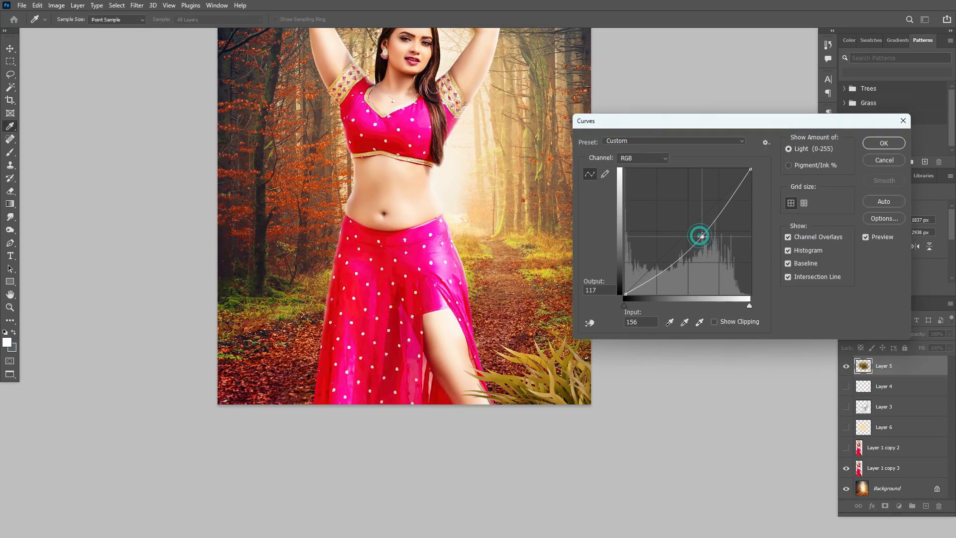
key(Return)
Adjust the plant layer's brightness to 21 and contrast to 43
key(alt+i)
key(a)
key(c)
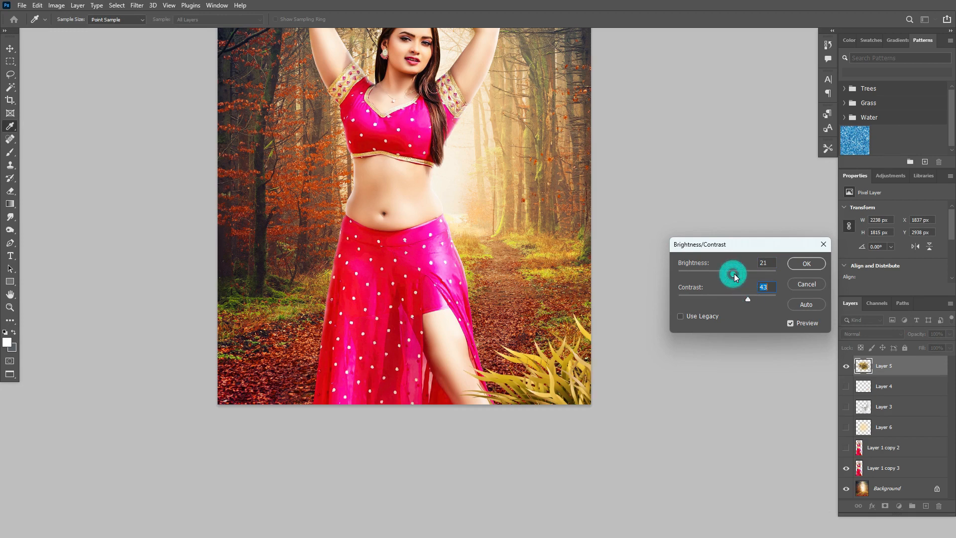
drag(733, 274, 734, 274)
key(Return)
click(656, 351)
scroll(506, 347, down, 2)
scroll(531, 358, up, 2)
drag(533, 381, 541, 395)
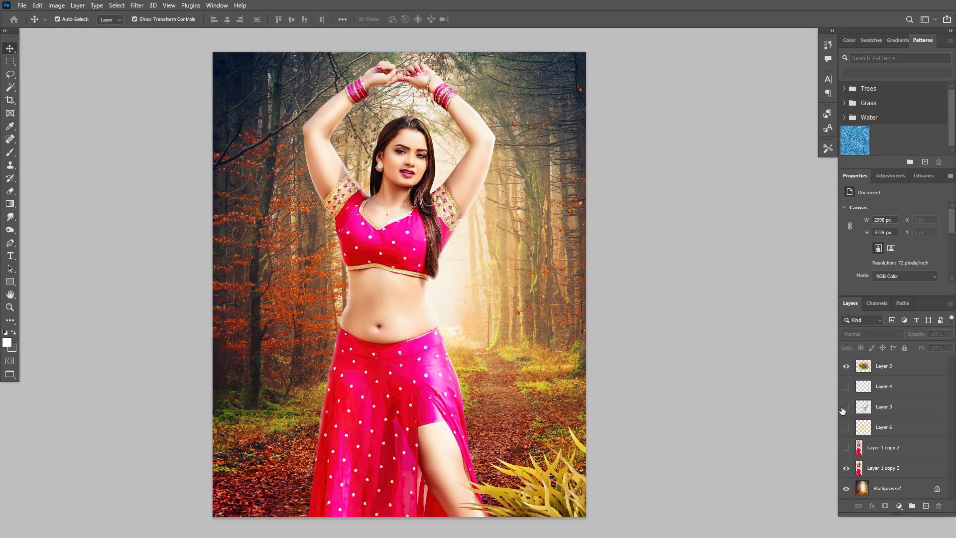
Show the dove on Layer 3, flip it horizontally and place it in the bright gap beside the woman's waist
drag(422, 180, 527, 288)
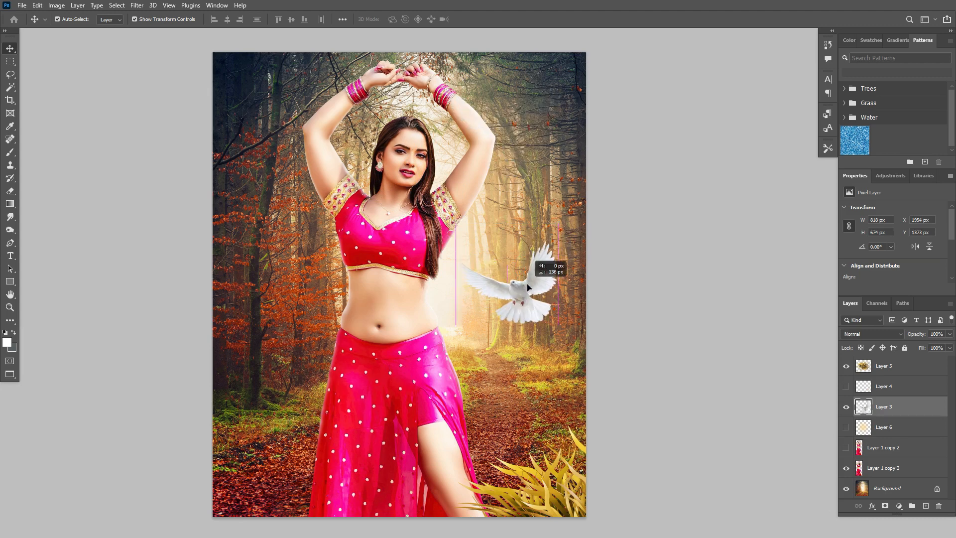
right_click(535, 295)
click(559, 482)
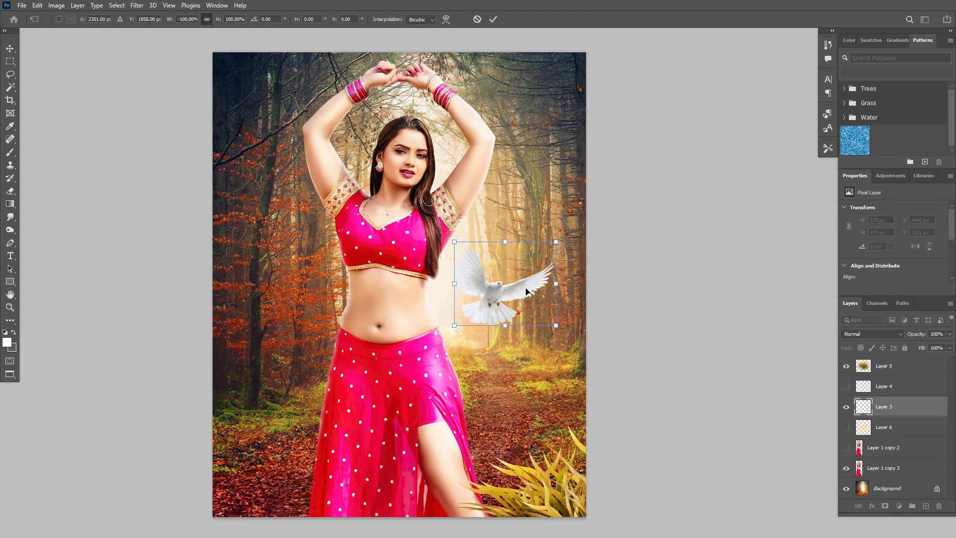
drag(540, 330, 549, 316)
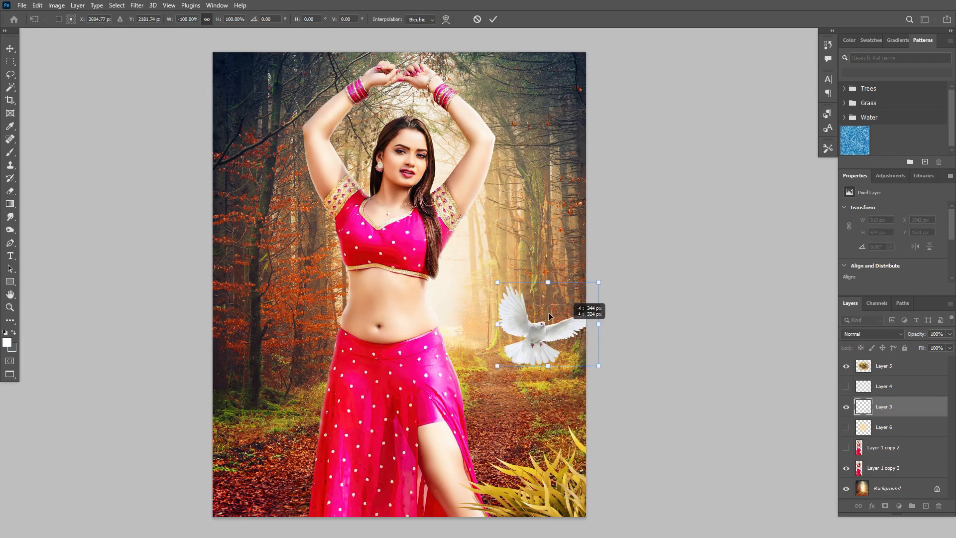
drag(501, 292, 520, 296)
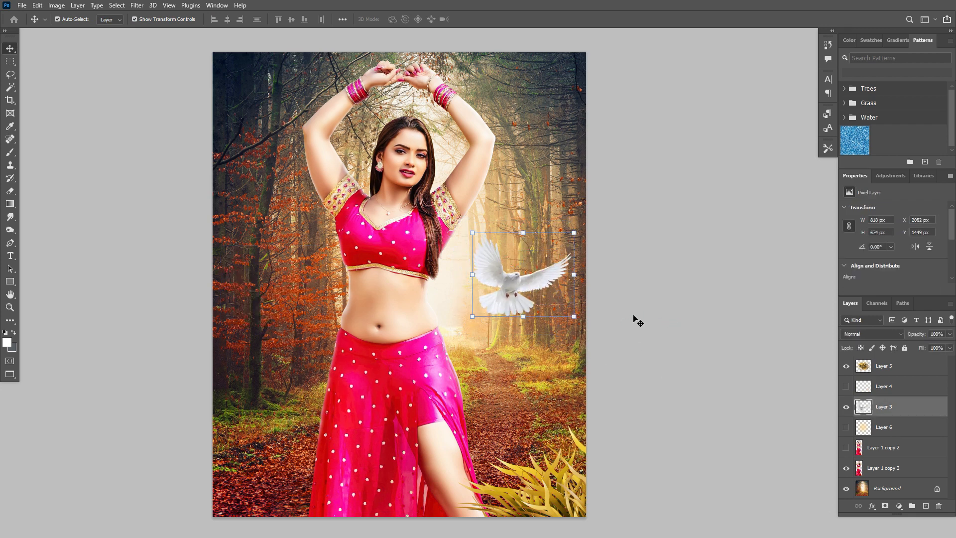
click(638, 321)
Show the petals on Layer 4, rotate the layer a quarter turn and enlarge it to 106.10% to span the canvas
ctrl+click(527, 335)
ctrl+click(446, 159)
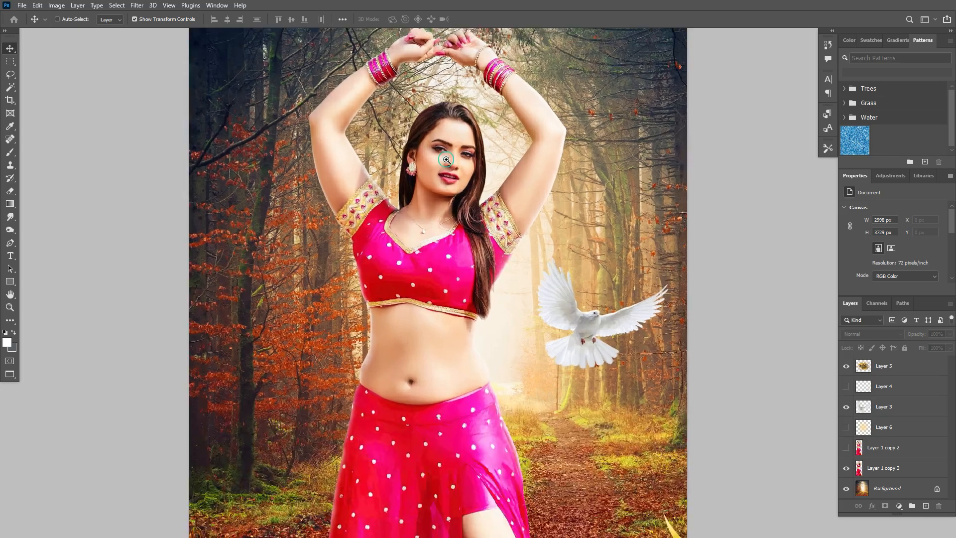
drag(591, 368, 517, 239)
alt+click(547, 294)
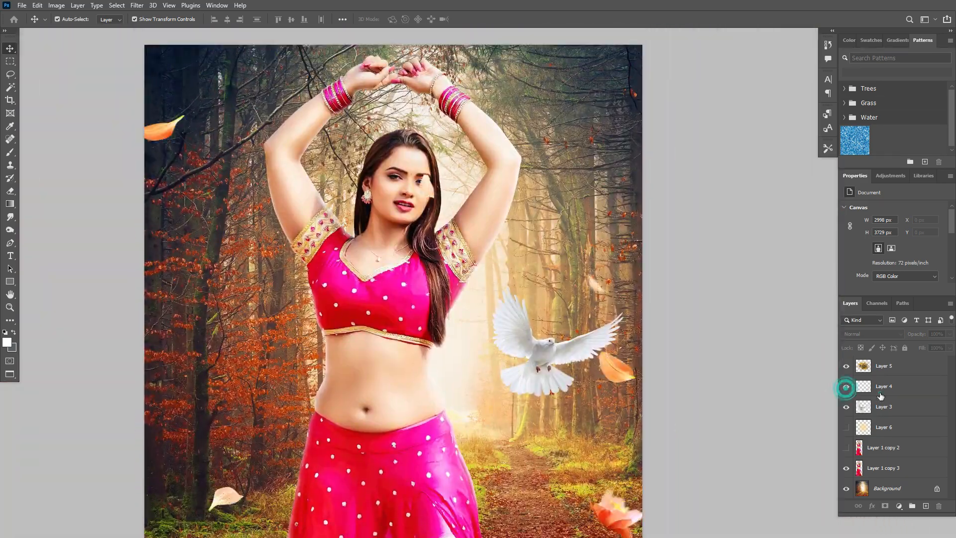
click(881, 395)
alt+click(600, 216)
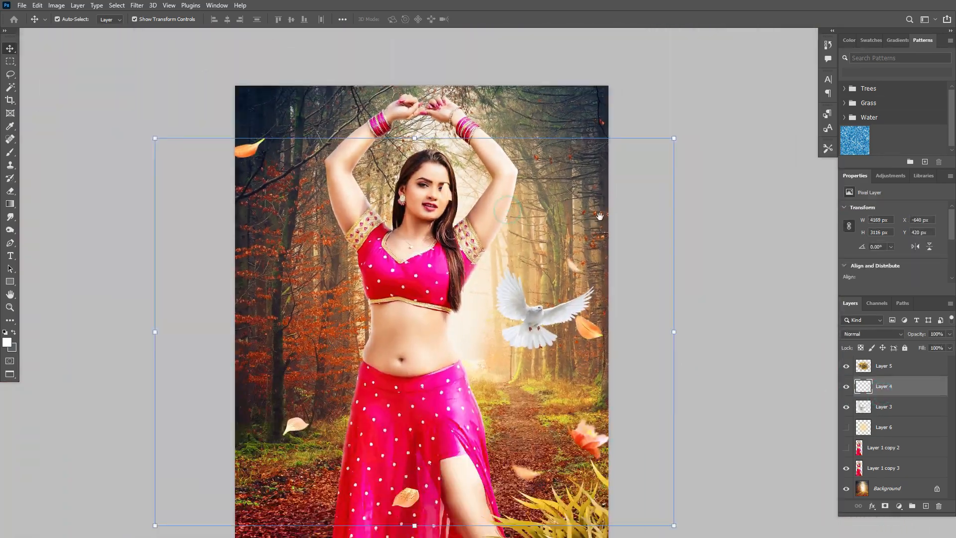
drag(600, 216, 619, 147)
alt+click(667, 99)
drag(672, 81, 625, 115)
drag(523, 202, 530, 183)
drag(642, 165, 580, 206)
drag(448, 243, 487, 248)
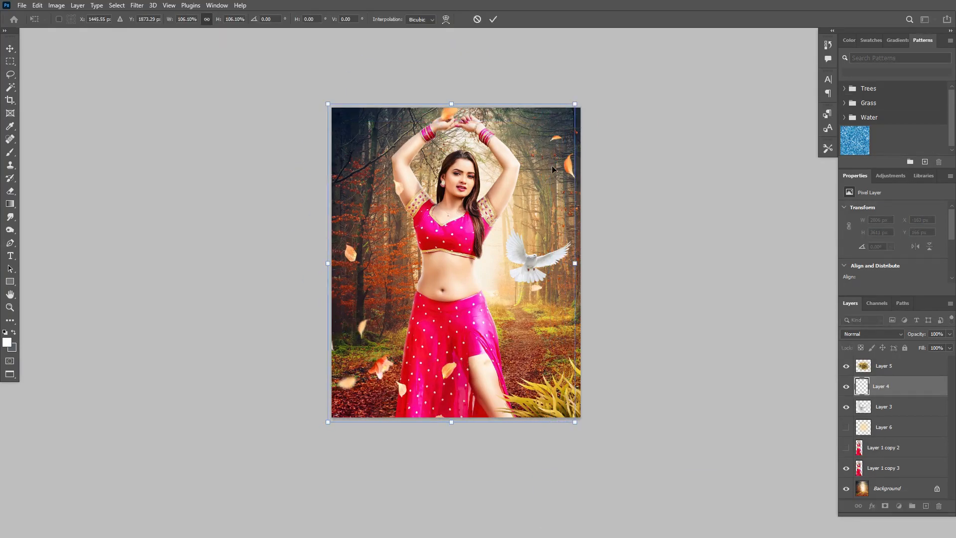
key(Return)
Select the petal above the woman's hands and move it to the canvas's upper-left corner
scroll(468, 140, up, 1)
key(m)
drag(386, 70, 463, 154)
drag(431, 127, 327, 128)
key(v)
Enlarge the petals layer slightly so the outer petals sit closer to the canvas edges
drag(528, 202, 527, 175)
drag(623, 85, 634, 71)
drag(607, 169, 614, 114)
drag(641, 487, 647, 487)
drag(653, 303, 653, 336)
key(Return)
click(690, 239)
scroll(555, 237, down, 2)
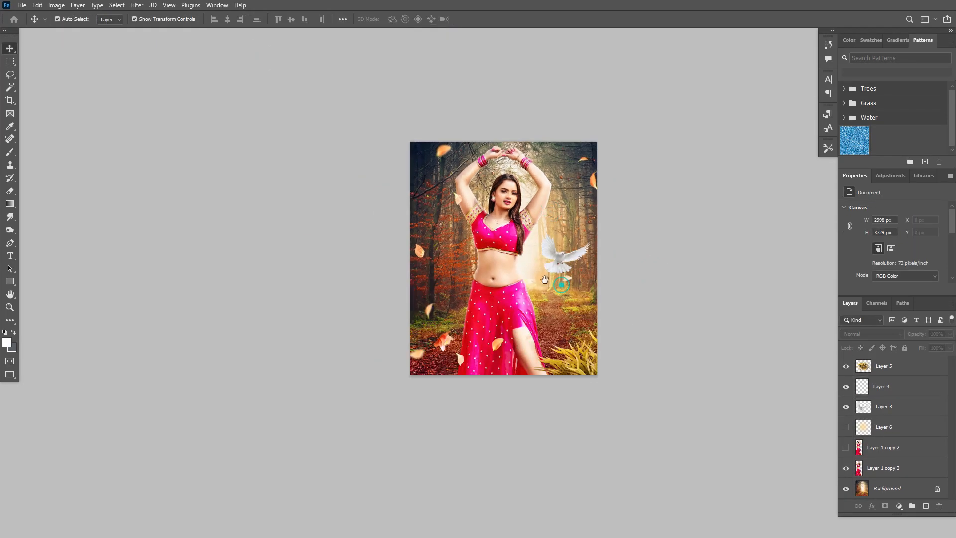
scroll(643, 204, up, 1)
click(579, 173)
drag(587, 123, 593, 116)
key(Return)
click(624, 220)
Select the orange flower on the lower-left ground, move it onto the path beside the woman's leg and rotate it
scroll(397, 402, up, 1)
key(m)
scroll(366, 368, up, 1)
key(v)
click(366, 373)
key(m)
scroll(339, 344, up, 1)
drag(339, 343, 261, 273)
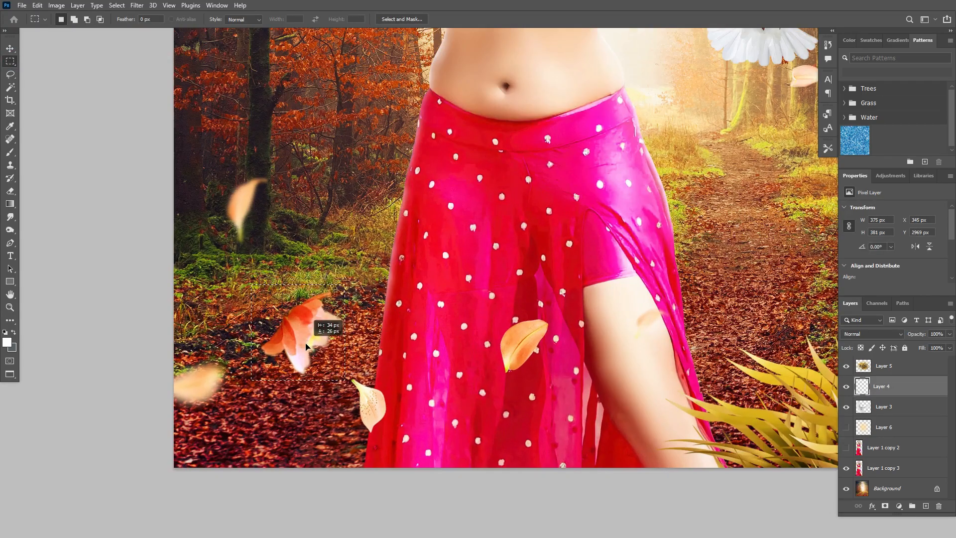
scroll(305, 346, down, 1)
key(v)
scroll(303, 352, down, 1)
drag(557, 296, 519, 272)
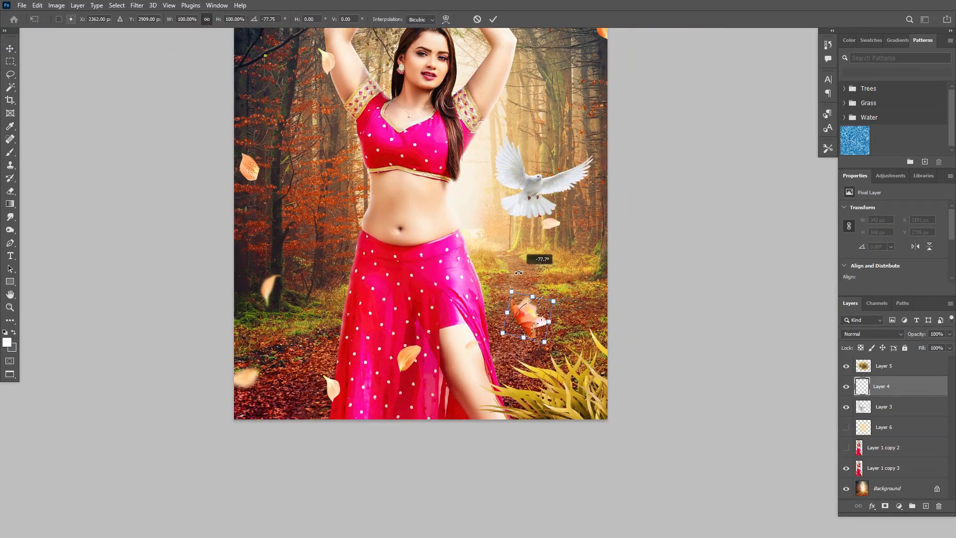
key(Return)
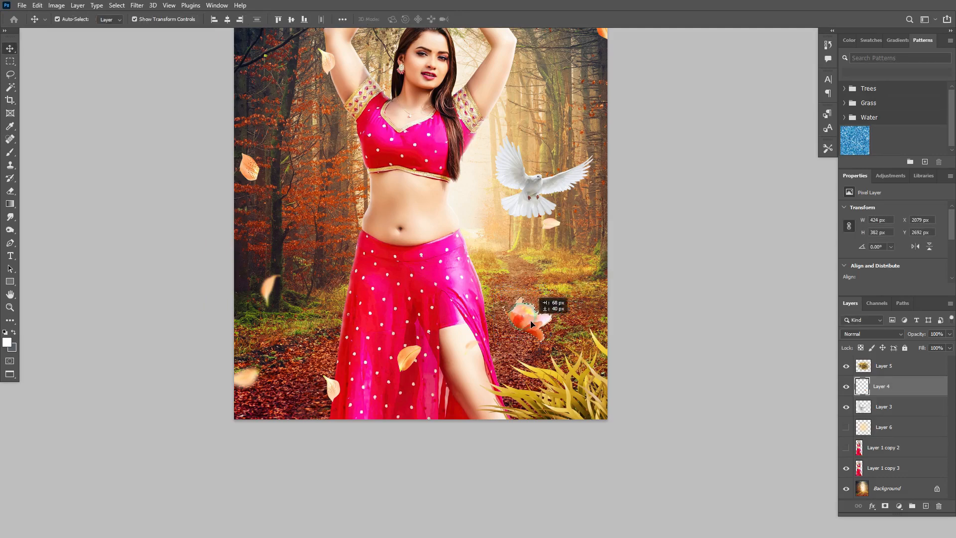
key(ctrl+d)
Select the petal lying on the skirt, scale it to 92.89% and move it onto the grass left of the skirt
ctrl+click(551, 340)
scroll(386, 348, down, 2)
scroll(320, 317, up, 2)
ctrl+click(319, 317)
key(m)
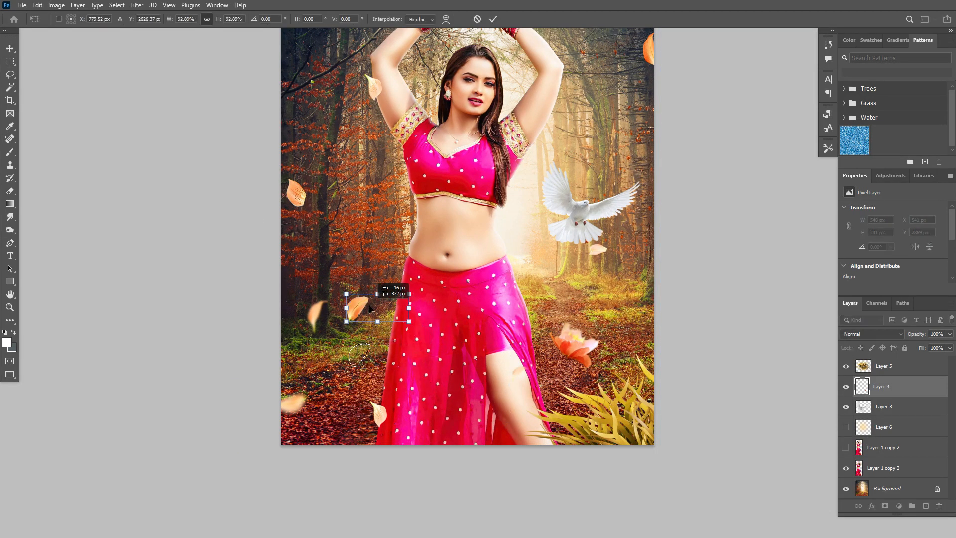
drag(369, 309, 367, 311)
key(Return)
ctrl+click(373, 372)
key(ctrl+d)
Move the petal at the skirt's lower-left edge to just below the dove's wing, and enlarge the blurred petal in the lower-left corner
key(m)
drag(349, 394, 431, 446)
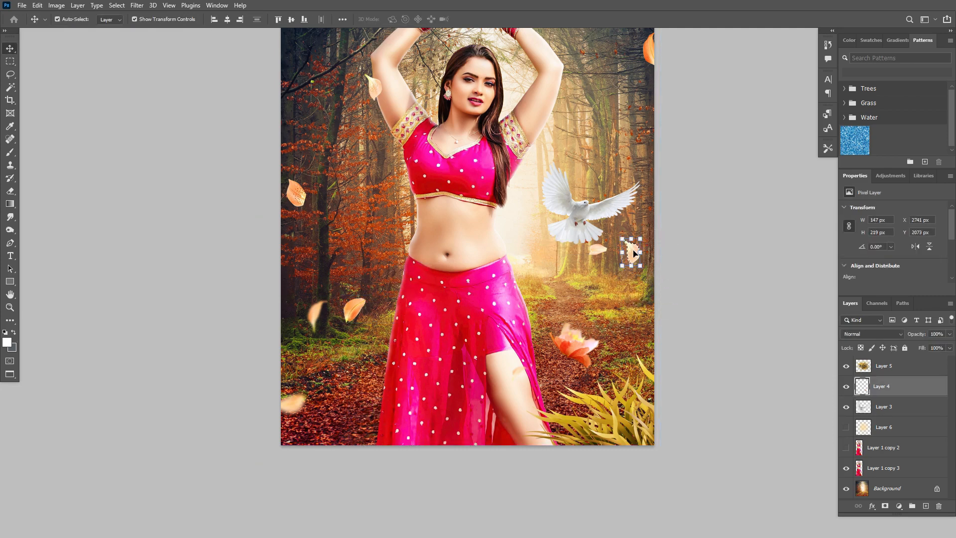
drag(341, 387, 393, 336)
drag(357, 369, 344, 436)
drag(389, 405, 383, 401)
key(Return)
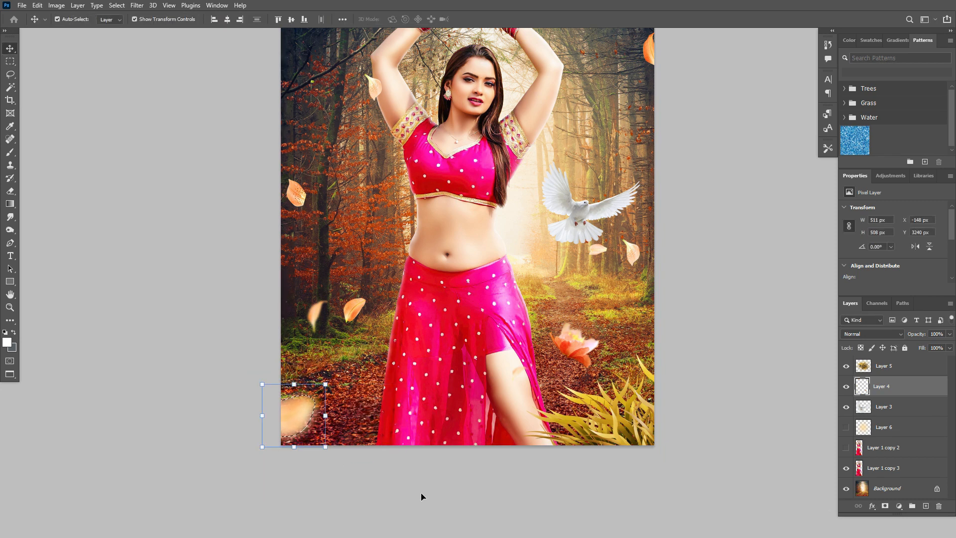
key(ctrl+d)
click(423, 495)
Select the petal over the woman's arm, scale it to about 99% and move it between her raised arm and hair
scroll(373, 389, down, 3)
scroll(354, 348, up, 3)
click(325, 356)
key(m)
drag(305, 321, 363, 435)
key(ctrl+t)
drag(363, 321, 344, 358)
drag(327, 388, 343, 302)
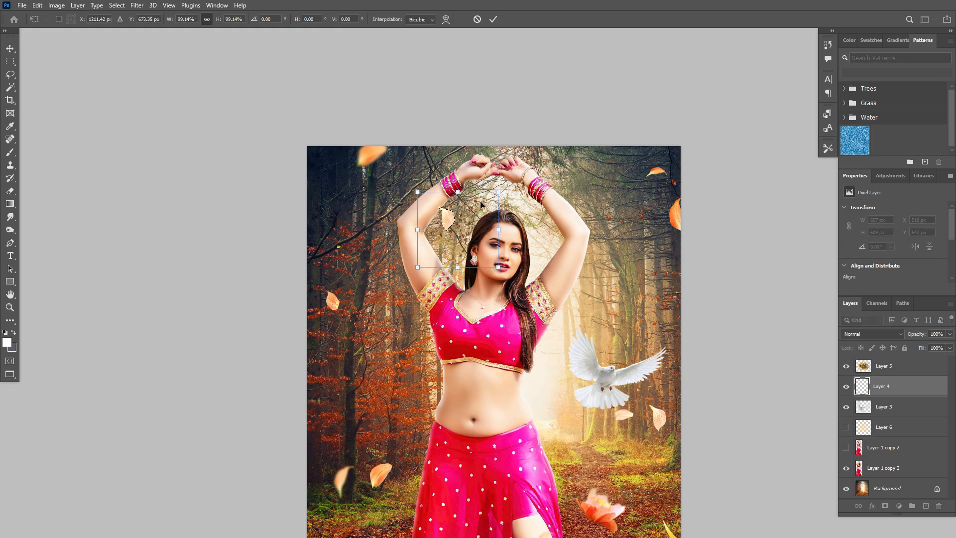
drag(481, 202, 479, 206)
key(Return)
key(d)
click(764, 336)
key(ctrl+d)
Nudge the petal between the woman's raised arm and her hair slightly, and clear the selection
scroll(530, 223, down, 2)
scroll(516, 256, up, 2)
click(457, 183)
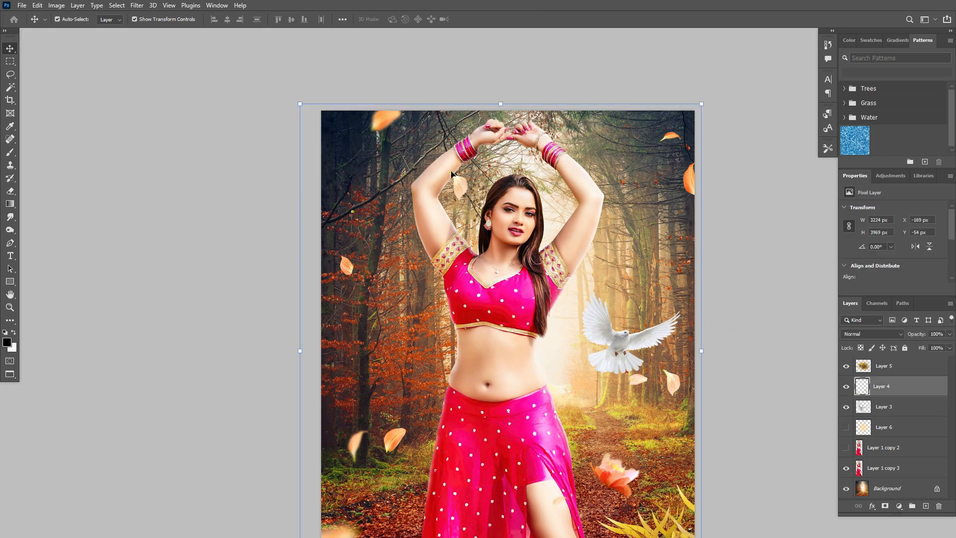
key(m)
scroll(471, 178, up, 2)
drag(397, 145, 525, 286)
key(v)
drag(455, 193, 461, 198)
key(ctrl+d)
scroll(439, 199, down, 2)
scroll(540, 324, down, 1)
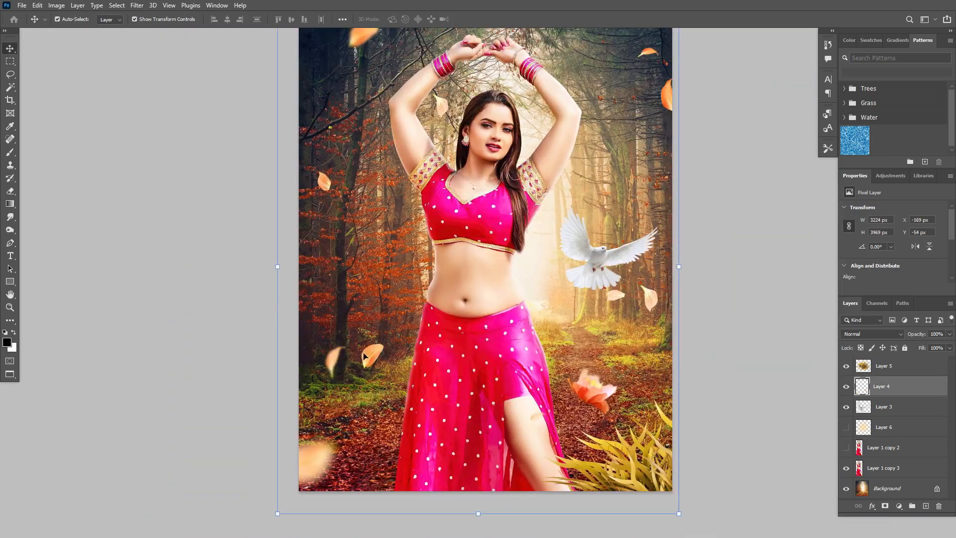
Select the blurred petal on the grass beside the skirt, enlarge and rotate it, and move it to the plant beside her leg
drag(519, 432, 481, 488)
drag(476, 490, 461, 413)
drag(527, 446, 481, 478)
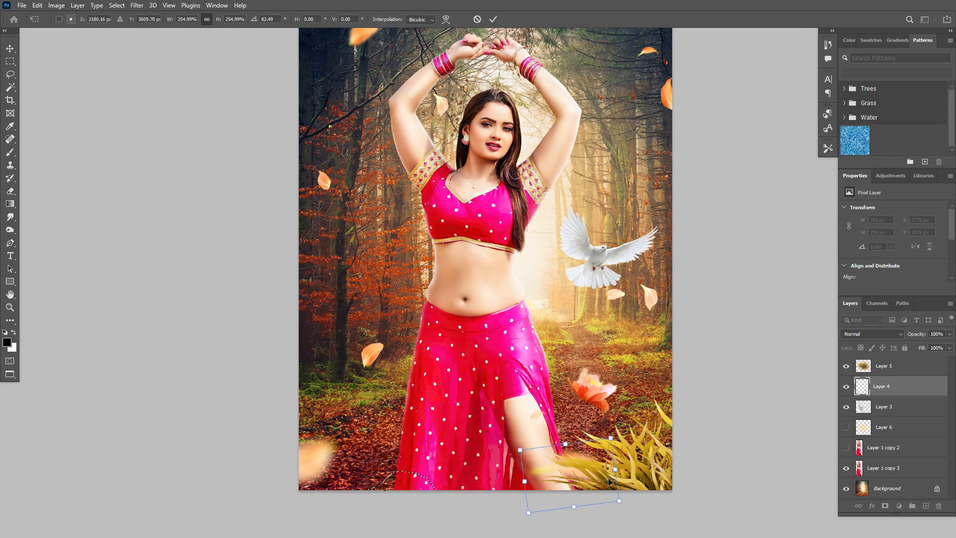
drag(612, 441, 595, 477)
drag(643, 424, 654, 438)
drag(594, 462, 627, 431)
key(Return)
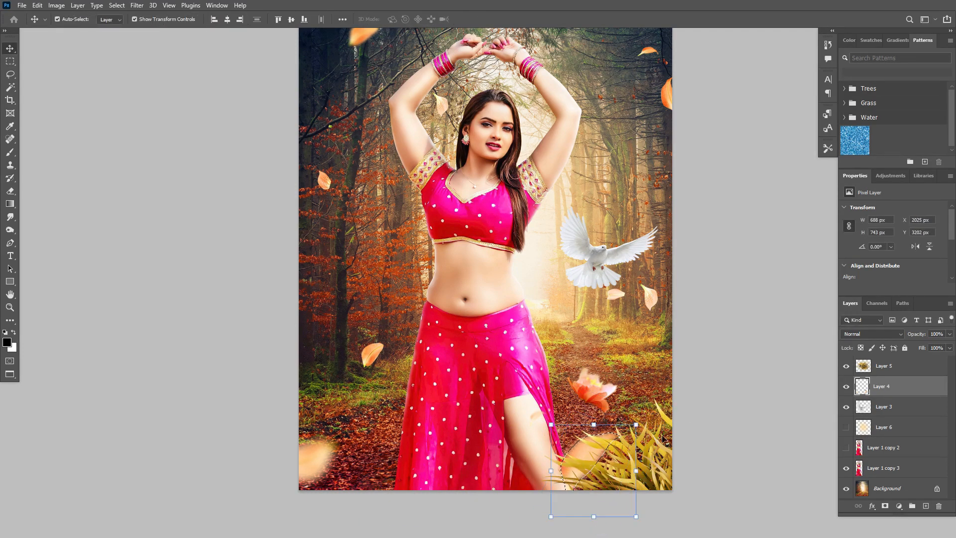
Select the orange flower on the path, scale it down and rotate it slightly
key(m)
drag(545, 359, 641, 440)
key(v)
drag(640, 360, 617, 378)
drag(648, 381, 650, 372)
key(Return)
key(ctrl+d)
Select the petal just below the dove and move it up between the dove and the woman's arm
key(m)
drag(579, 274, 632, 337)
key(ctrl+d)
click(683, 271)
scroll(655, 250, down, 2)
scroll(655, 249, up, 1)
click(591, 218)
drag(600, 168, 606, 160)
key(Return)
Enlarge the petal on the grass to 136.44%, rotate it 7.5° and move it to the skirt's edge
drag(470, 502, 470, 508)
key(Return)
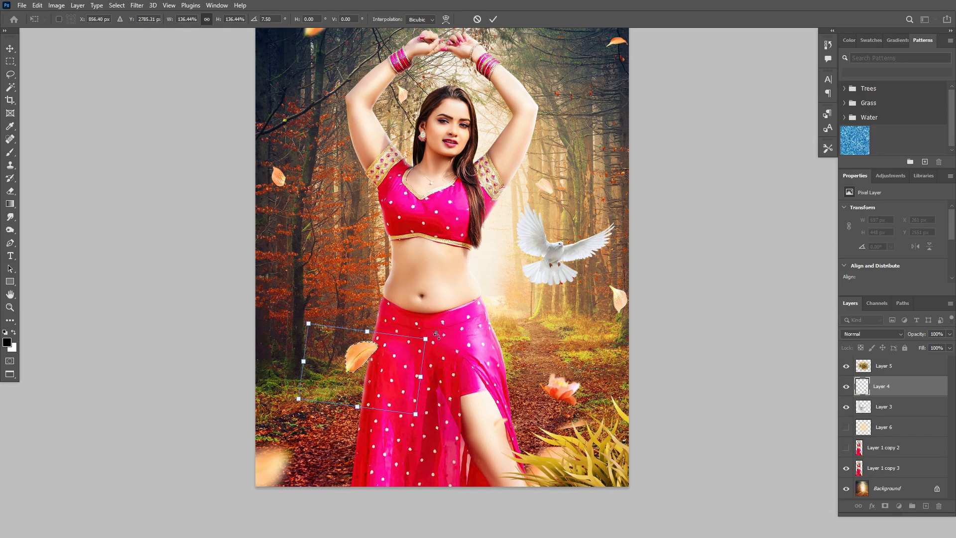
key(Return)
key(ctrl+d)
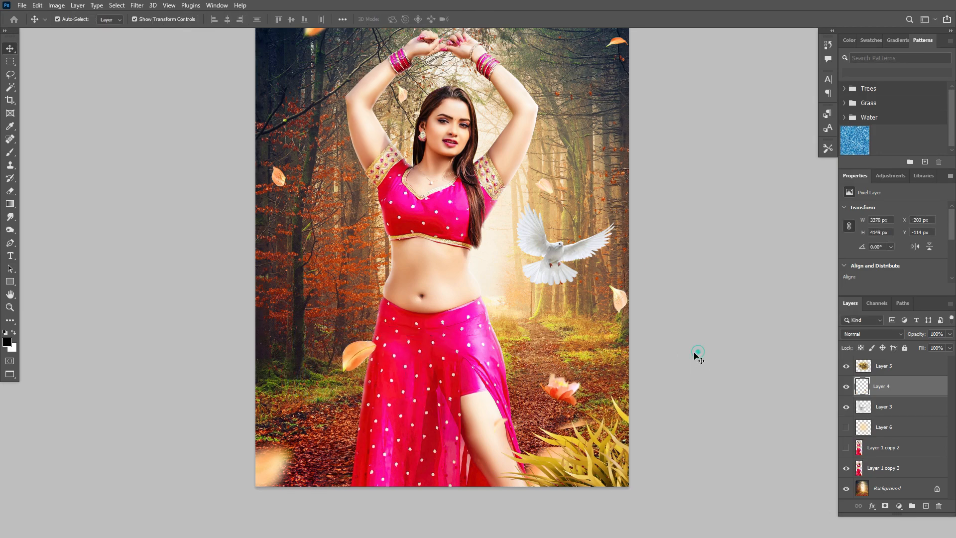
click(699, 356)
Select the petal above the dove, enlarge it and move it against the woman's raised arm
scroll(667, 343, up, 1)
key(m)
drag(475, 197, 537, 264)
key(v)
click(514, 229)
drag(536, 197, 552, 181)
drag(530, 207, 535, 186)
key(Return)
key(ctrl+d)
click(561, 245)
Enlarge the whole petal layer slightly so its outer petals sit closer to the image edges
scroll(560, 244, down, 2)
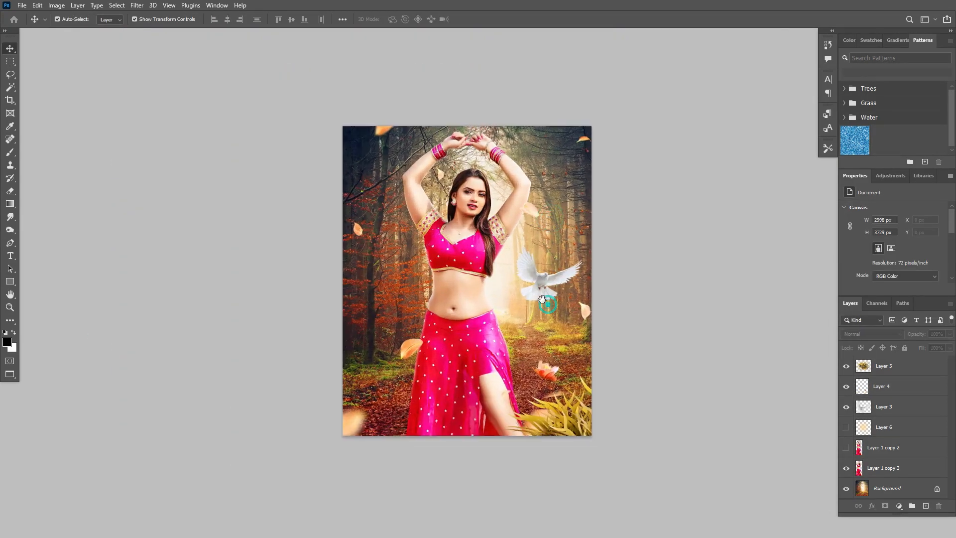
click(532, 208)
drag(606, 118, 609, 115)
key(Return)
click(646, 236)
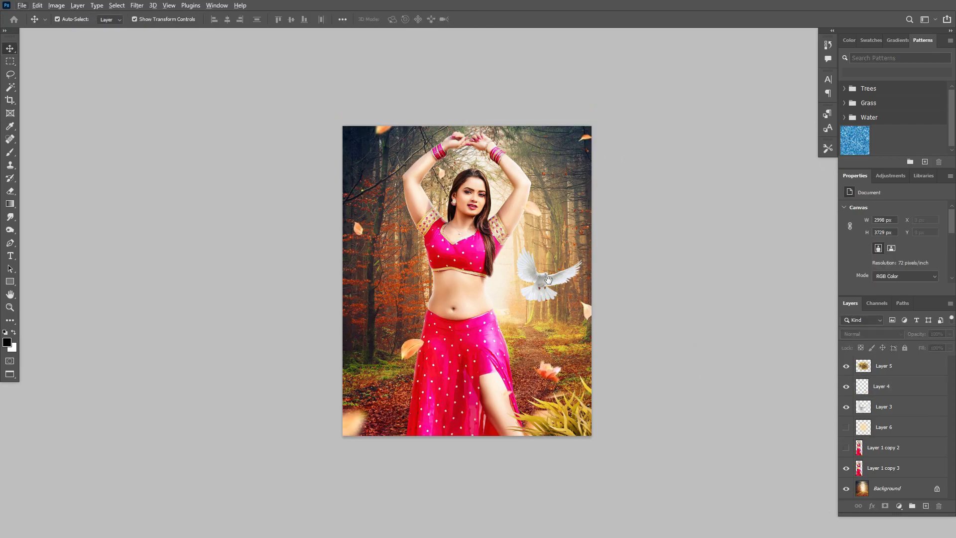
Turn on the light glow on Layer 6, place it behind the woman and move it above the dove layer
scroll(532, 276, up, 2)
drag(494, 213, 645, 323)
drag(561, 277, 561, 276)
click(708, 300)
mouse_move(480, 301)
mouse_down()
mouse_move(493, 197)
mouse_move(273, 201)
mouse_move(199, 372)
mouse_move(476, 301)
mouse_move(492, 283)
mouse_move(488, 290)
mouse_up()
key(ctrl+bracketright)
Resize and reposition the light glow over the bright forest gap between the woman and the dove
drag(624, 143, 655, 111)
drag(558, 206, 530, 269)
drag(523, 146, 526, 127)
drag(475, 292, 486, 290)
drag(639, 128, 625, 146)
drag(537, 262, 544, 251)
click(721, 292)
key(ctrl+minus)
key(ctrl+minus)
key(ctrl+minus)
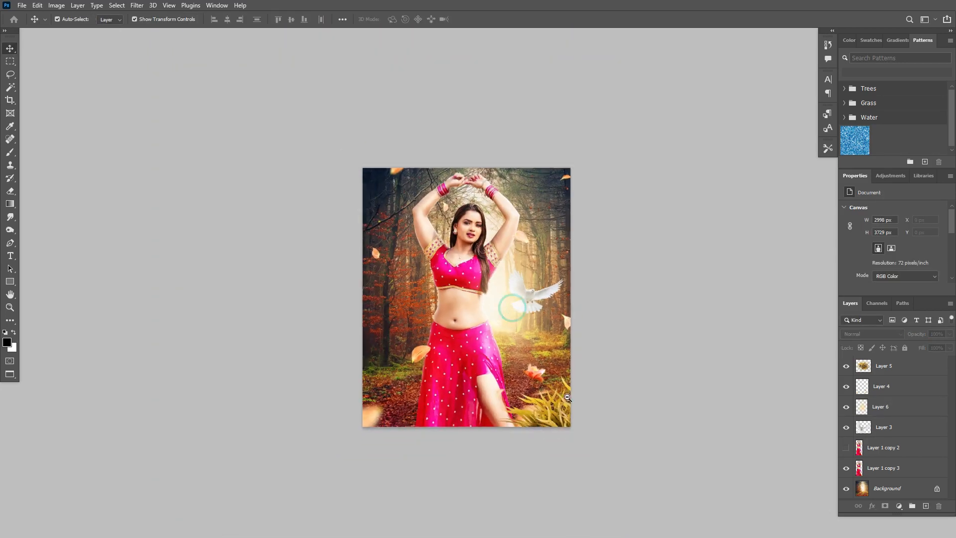
Compare the full composite with the glow layer switched off and on
click(484, 289)
click(846, 407)
click(846, 407)
click(846, 407)
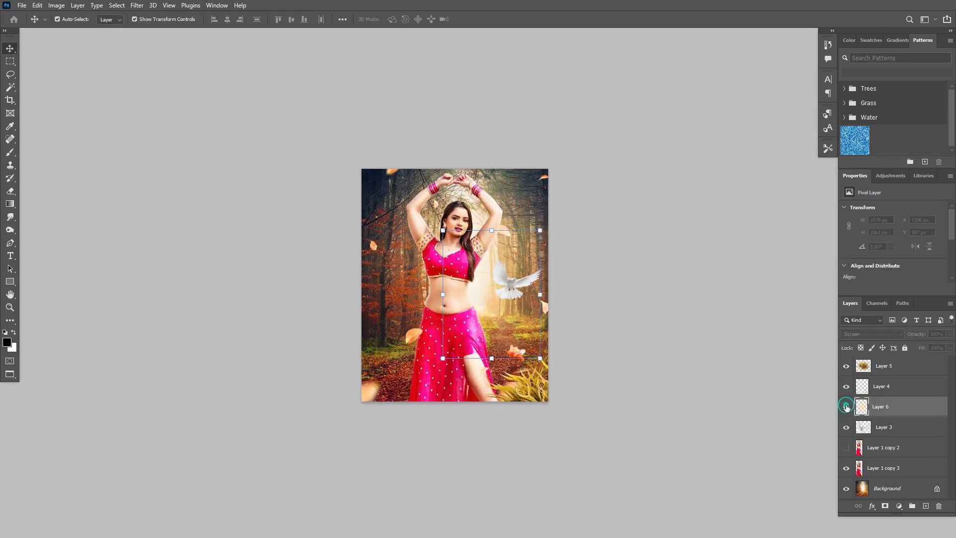
click(846, 407)
click(718, 368)
Scale the glow layer to 107.26% width and 116.89% height and shift it slightly over the dove and path
scroll(507, 309, up, 4)
click(456, 303)
drag(599, 285, 618, 292)
scroll(496, 471, down, 1)
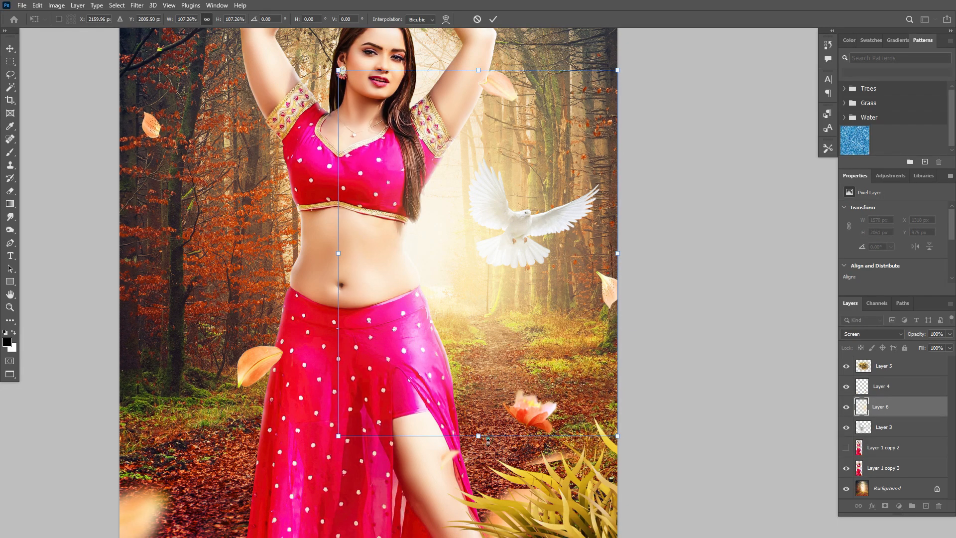
scroll(474, 318, up, 1)
drag(464, 318, 464, 315)
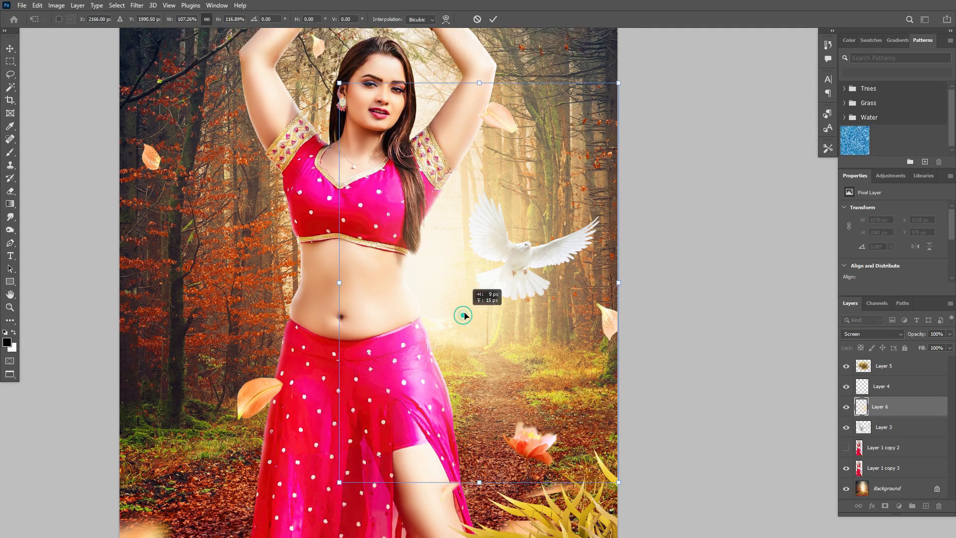
click(740, 247)
Examine the area around the dove up close with the glow layer hidden and shown
scroll(461, 224, down, 4)
scroll(441, 229, up, 2)
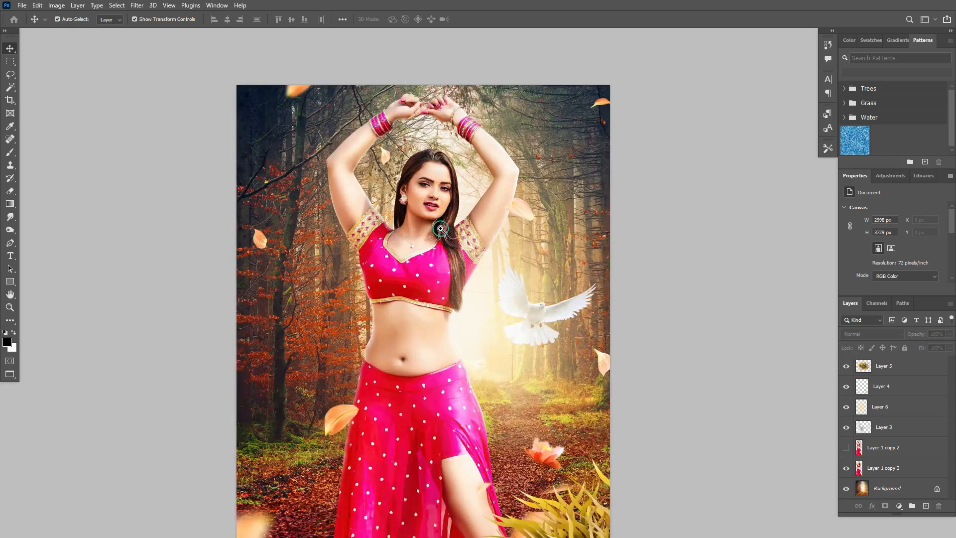
ctrl+click(441, 228)
drag(507, 351, 480, 243)
ctrl+click(480, 243)
click(479, 262)
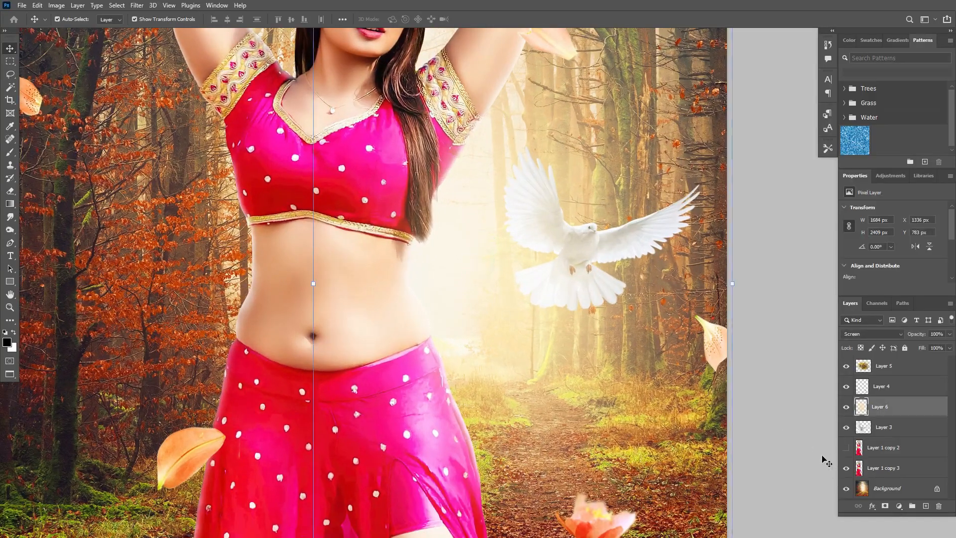
click(846, 407)
click(845, 407)
click(767, 286)
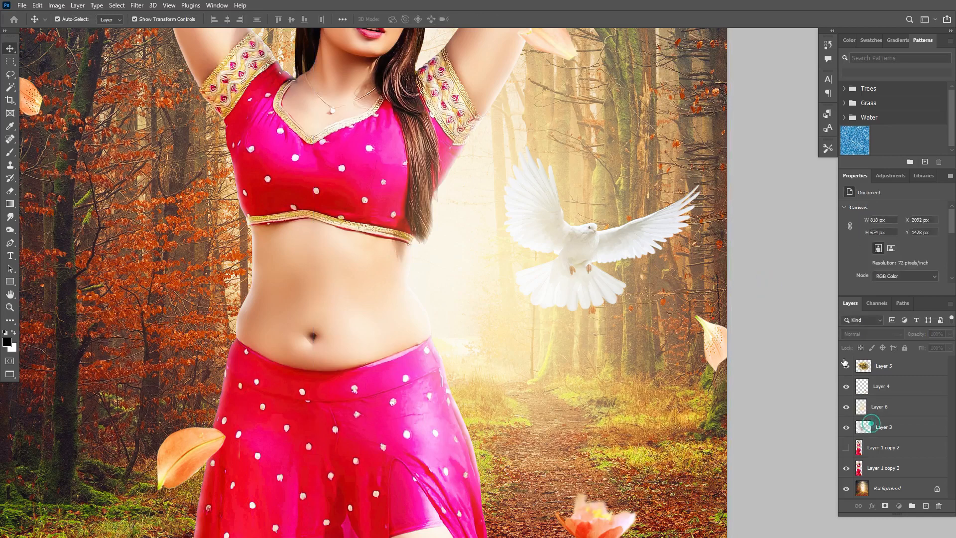
Scale the dove down slightly and move it a little closer to the woman
click(871, 424)
key(ctrl+t)
mouse_move(665, 187)
mouse_down()
mouse_move(682, 162)
mouse_move(661, 181)
mouse_move(653, 174)
mouse_up()
key(Return)
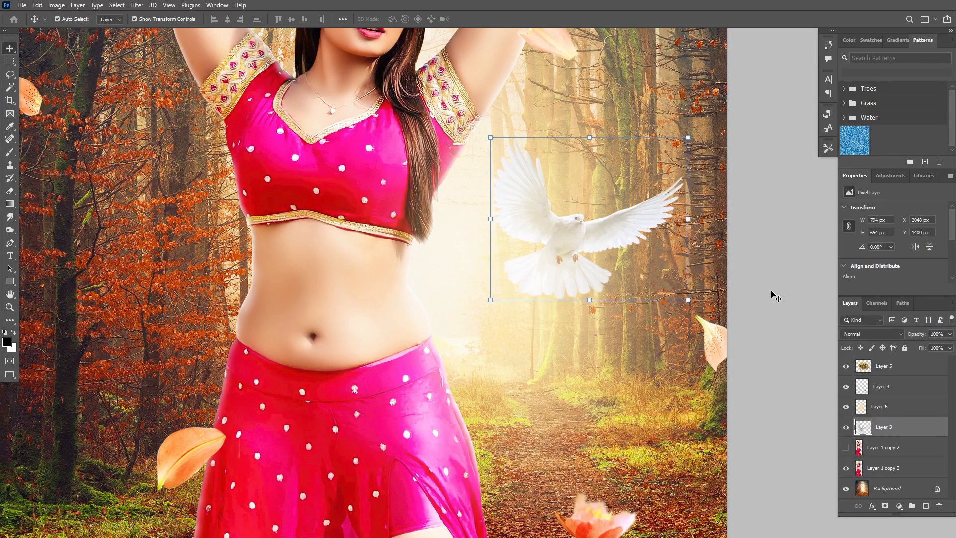
drag(574, 232, 604, 259)
click(512, 292)
Check the glow's effect on the repositioned dove by toggling Layer 6, and review the whole composite
click(846, 408)
click(846, 408)
click(766, 379)
alt+click(549, 257)
alt+click(550, 257)
drag(550, 256, 485, 258)
ctrl+click(468, 261)
drag(415, 211, 417, 205)
ctrl+click(417, 204)
drag(491, 351, 494, 287)
Select the plant layer, Layer 5, and lock it
click(537, 435)
drag(638, 355, 638, 354)
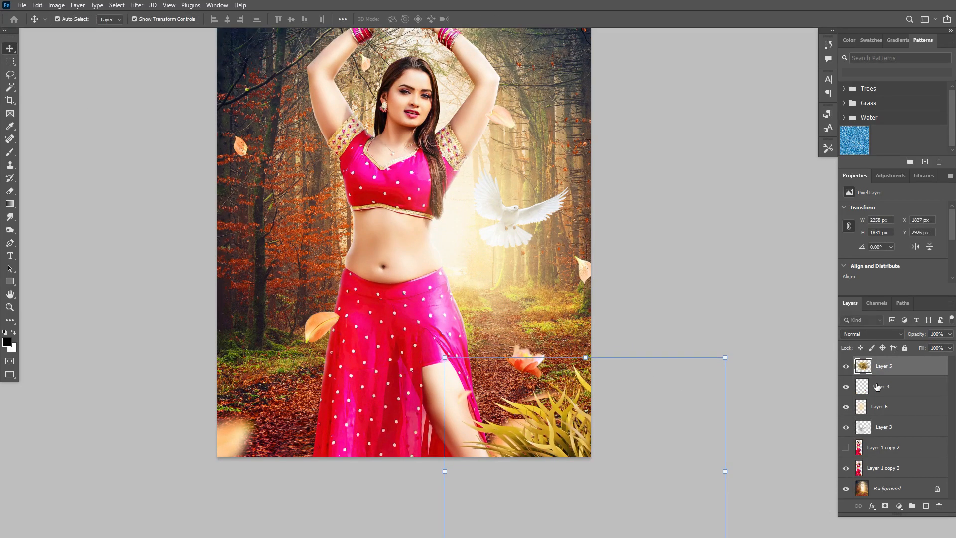
ctrl+click(404, 353)
click(261, 229)
ctrl+click(264, 229)
Copy the large petal at the skirt's edge to its own layer and move the copy onto the leafy ground below
right_click(307, 152)
click(325, 156)
key(m)
drag(236, 88, 420, 237)
ctrl+alt+drag(346, 120, 298, 341)
key(ctrl+z)
key(ctrl+j)
ctrl+drag(344, 128, 258, 360)
key(ctrl+d)
key(v)
Shift the copied petal toward red with Color Balance and darken it with Curves
key(ctrl+b)
key(Escape)
key(b)
key(ctrl+b)
drag(773, 264, 822, 264)
mouse_move(773, 276)
mouse_down()
mouse_move(724, 276)
mouse_move(821, 290)
mouse_up()
key(Return)
key(ctrl+m)
drag(690, 230, 697, 244)
key(Return)
Adjust the copied petal with Hue/Saturation and darken it further with Curves
key(ctrl+u)
drag(781, 232, 783, 233)
drag(780, 258, 780, 283)
key(Return)
key(ctrl+m)
drag(690, 230, 698, 248)
key(Return)
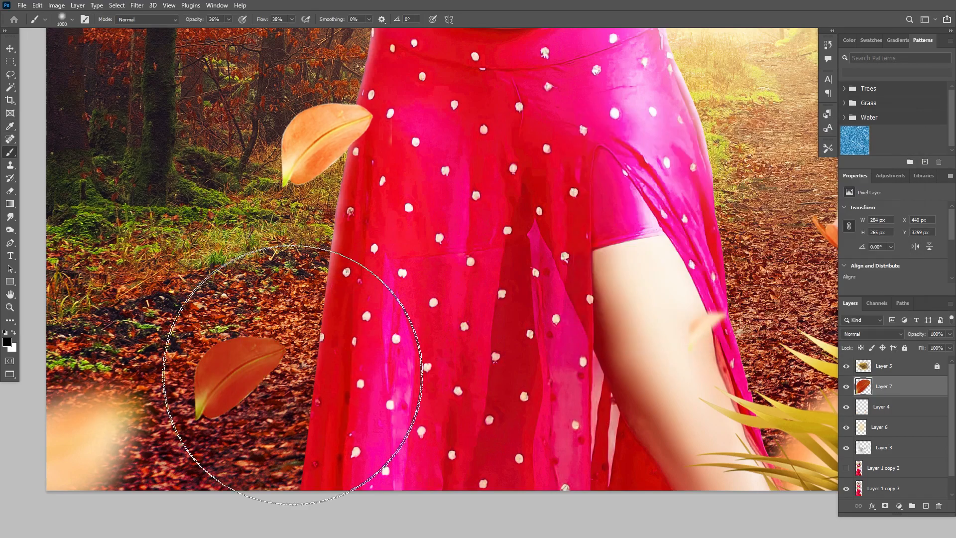
Transform the red petal and place it on the ground at the image's lower edge beside the skirt
key(ctrl+t)
drag(287, 335, 244, 375)
drag(359, 479, 326, 428)
key(Return)
scroll(270, 388, down, 3)
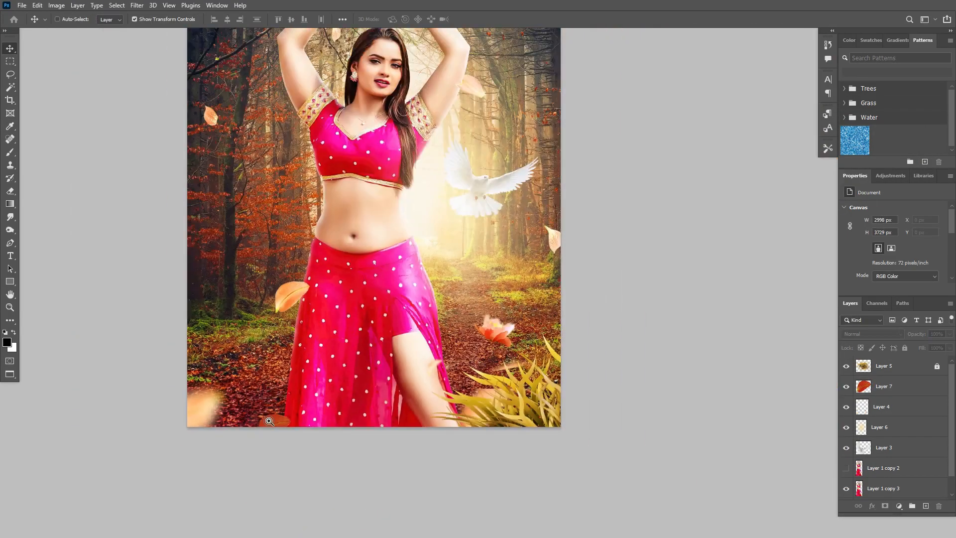
Duplicate the red petal layer and move the copy toward the blurred petal in the image's lower-left corner
scroll(265, 420, up, 2)
key(ctrl+j)
drag(266, 421, 231, 397)
key(ctrl+t)
key(Return)
scroll(287, 429, down, 2)
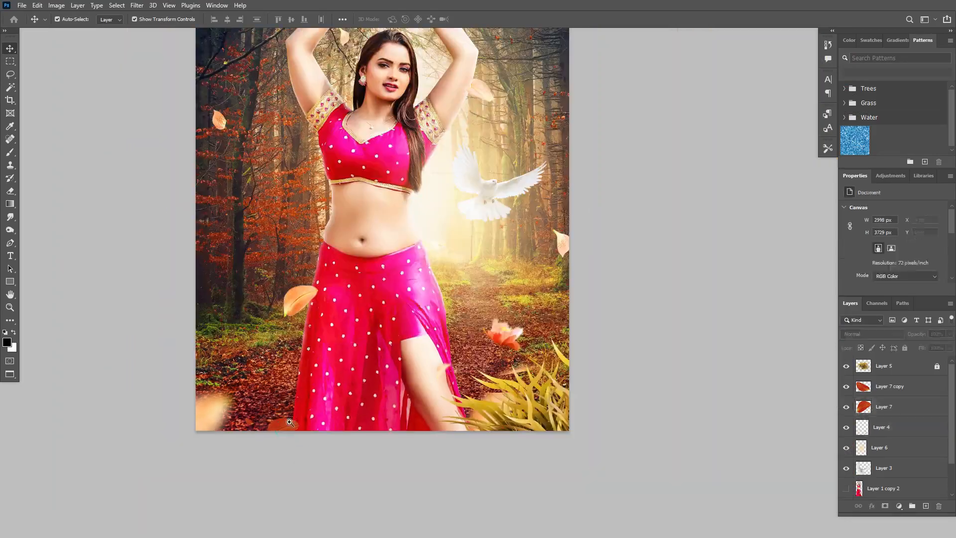
Transform the copied red petal and place it on the ground between the blurred corner petal and the skirt
click(302, 455)
scroll(291, 421, up, 2)
drag(211, 424, 239, 389)
key(ctrl+t)
key(Return)
scroll(304, 397, down, 2)
scroll(305, 397, down, 1)
scroll(353, 344, up, 3)
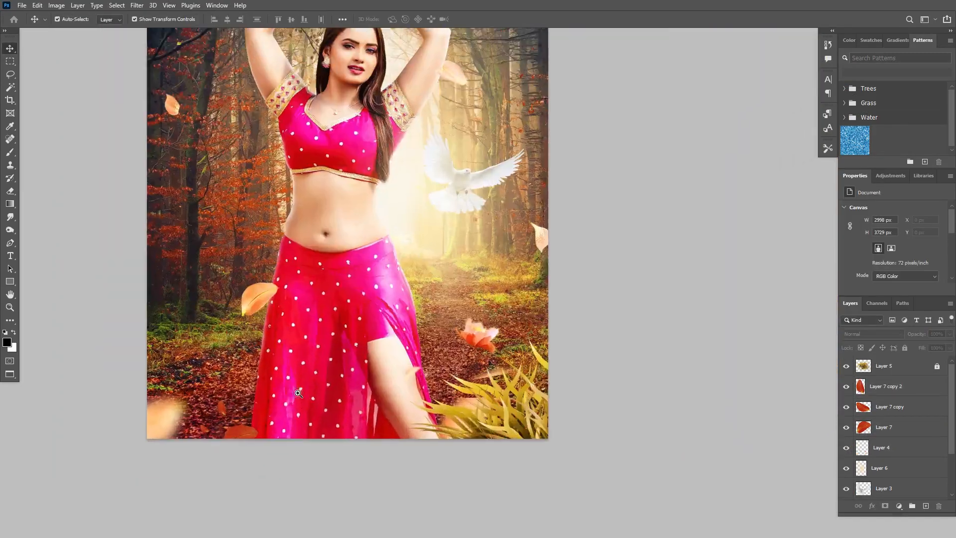
Duplicate a red petal, rotate the copy and place it over the path just below the flower
drag(110, 466, 486, 409)
scroll(438, 383, down, 3)
scroll(399, 365, up, 3)
ctrl+click(299, 319)
drag(282, 319, 387, 291)
drag(448, 264, 396, 234)
key(Return)
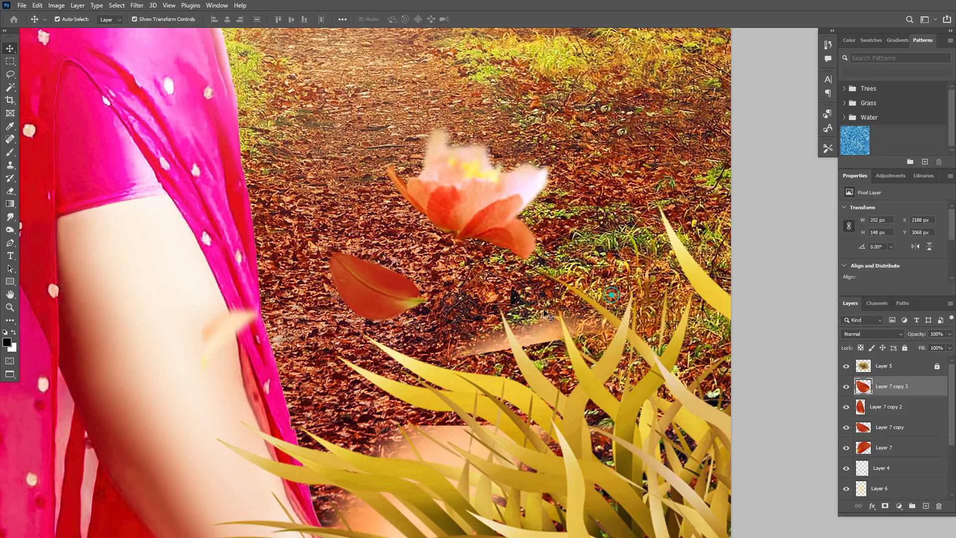
Duplicate the petal below the flower, scale the copy to 73.81%, rotate it and place it between the skirt's edge and the plant
drag(386, 294, 390, 253)
drag(390, 246, 293, 391)
key(ctrl+t)
drag(336, 354, 310, 373)
drag(319, 369, 305, 448)
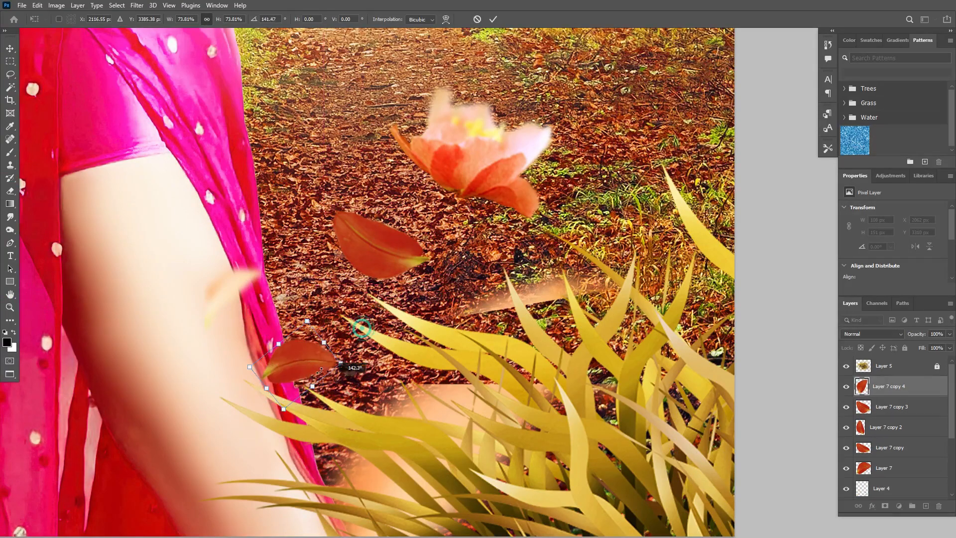
scroll(356, 356, down, 4)
scroll(343, 336, up, 1)
Select the small blurred petal over the woman's leg and move it up beside the skirt's outer edge
click(351, 339)
scroll(365, 355, up, 3)
key(m)
drag(292, 318, 406, 443)
key(v)
drag(406, 317, 442, 277)
drag(413, 348, 429, 125)
Enlarge the blurred petal beside the skirt to about 145%, flip and rotate it, and clear the selection
drag(468, 143, 480, 162)
right_click(452, 108)
click(478, 304)
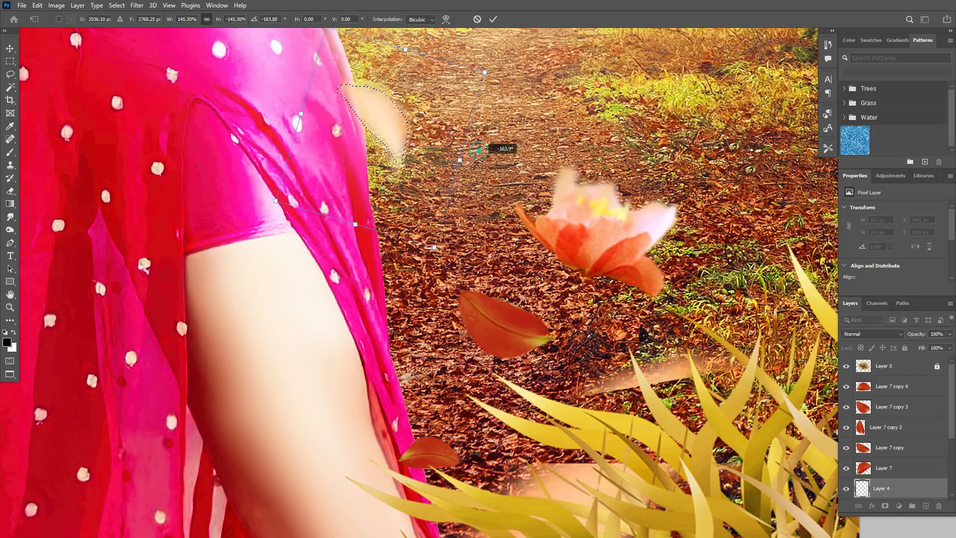
key(Return)
key(ctrl+d)
Shift the colour of the peach falling petals and the flower toward a stronger pink-red
click(502, 151)
scroll(502, 152, down, 4)
click(623, 267)
drag(538, 126, 417, 388)
scroll(481, 368, down, 2)
scroll(481, 369, up, 2)
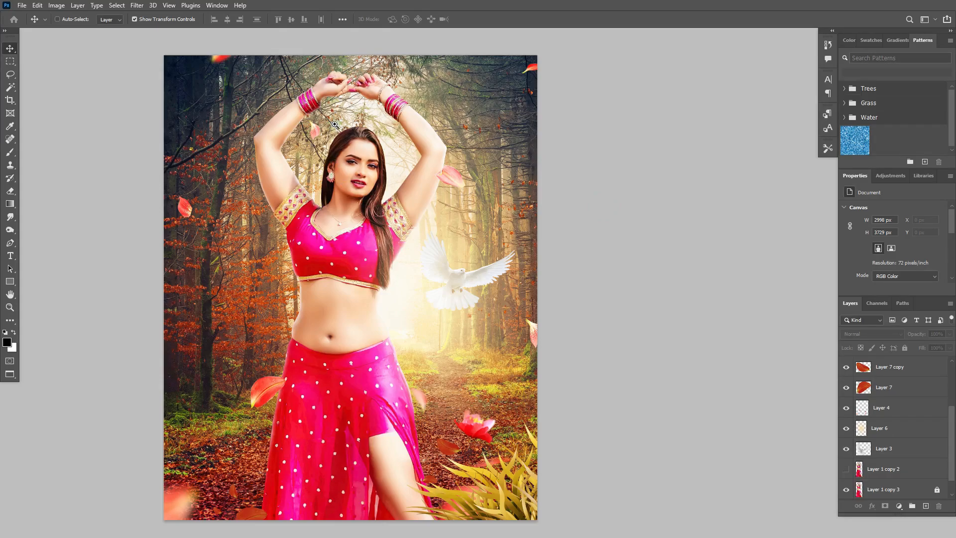
Examine the composite up close from the woman's raised arms and the dove down to the ground petals and plant
ctrl+click(335, 125)
ctrl+click(335, 124)
drag(336, 126, 378, 189)
ctrl+click(421, 231)
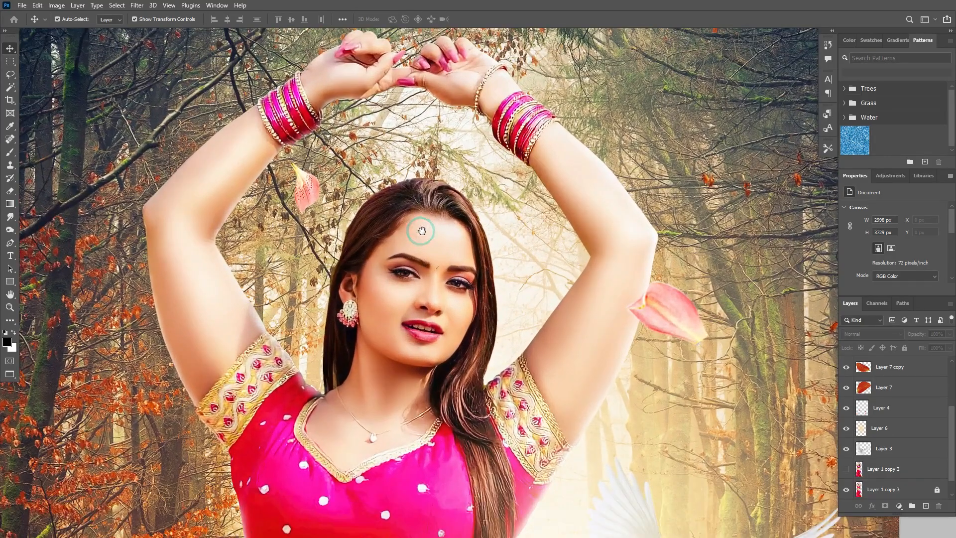
alt+click(521, 227)
drag(572, 266, 458, 220)
drag(486, 374, 564, 206)
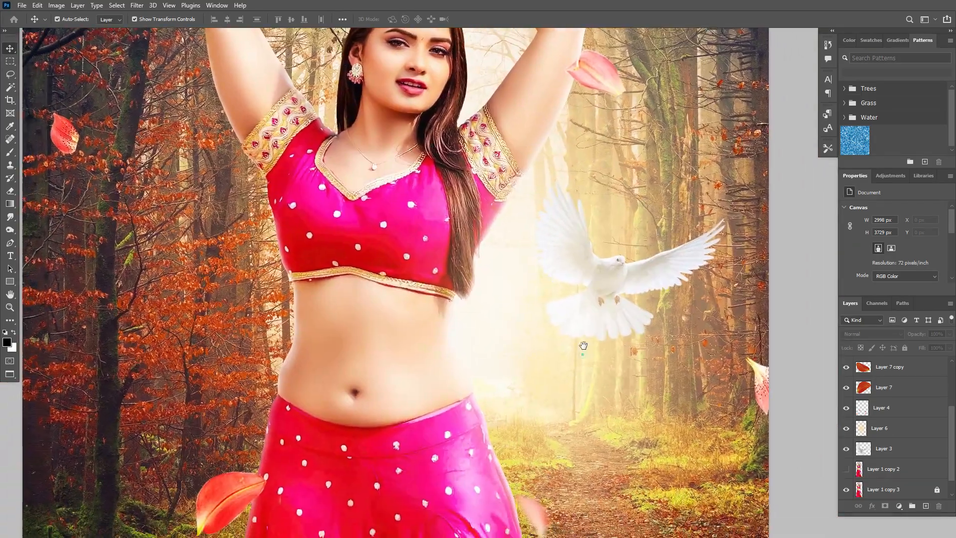
scroll(583, 345, down, 8)
drag(612, 380, 659, 373)
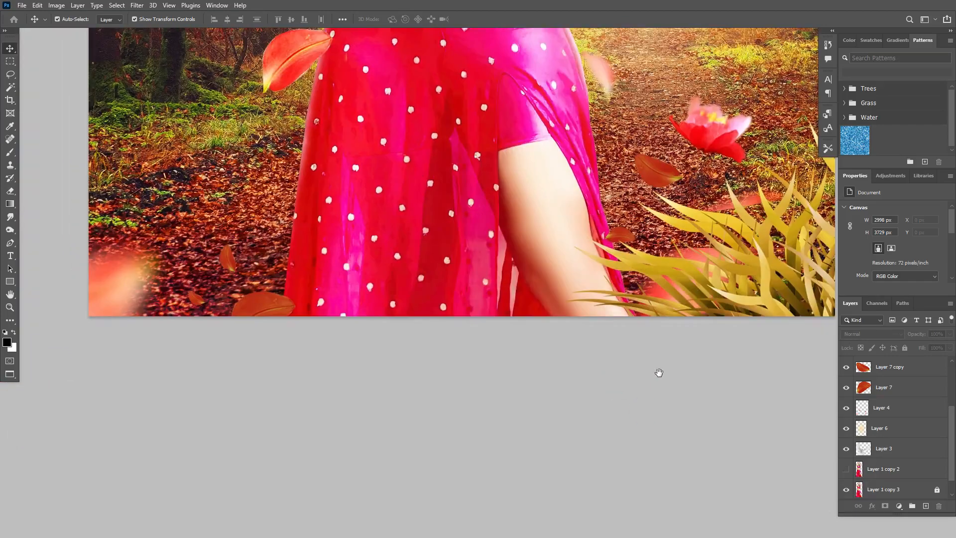
key(ctrl+0)
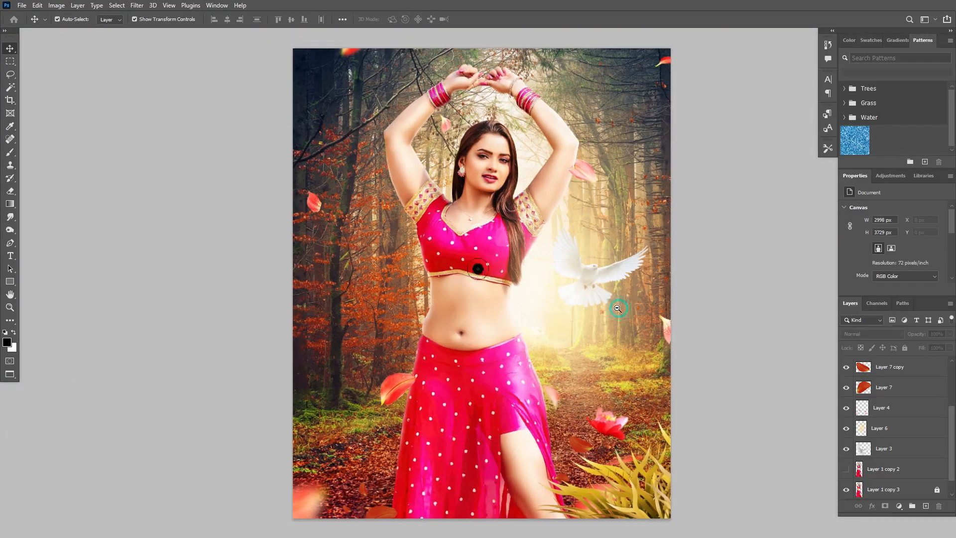